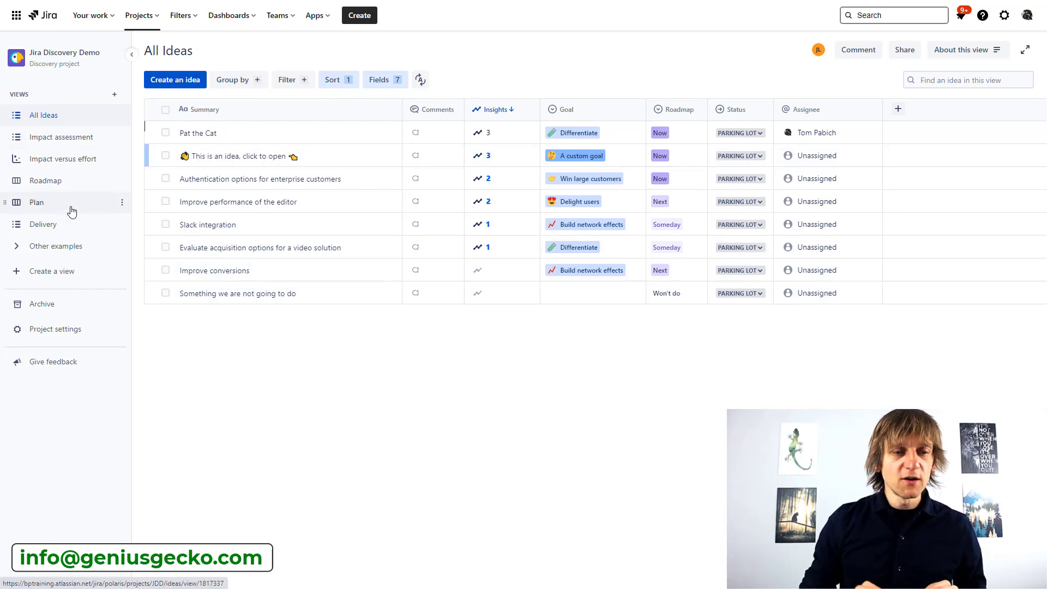
# Review the discovery project's Impact assessment, Impact versus effort, Roadmap, Plan and Delivery views
pyautogui.click(79, 137)
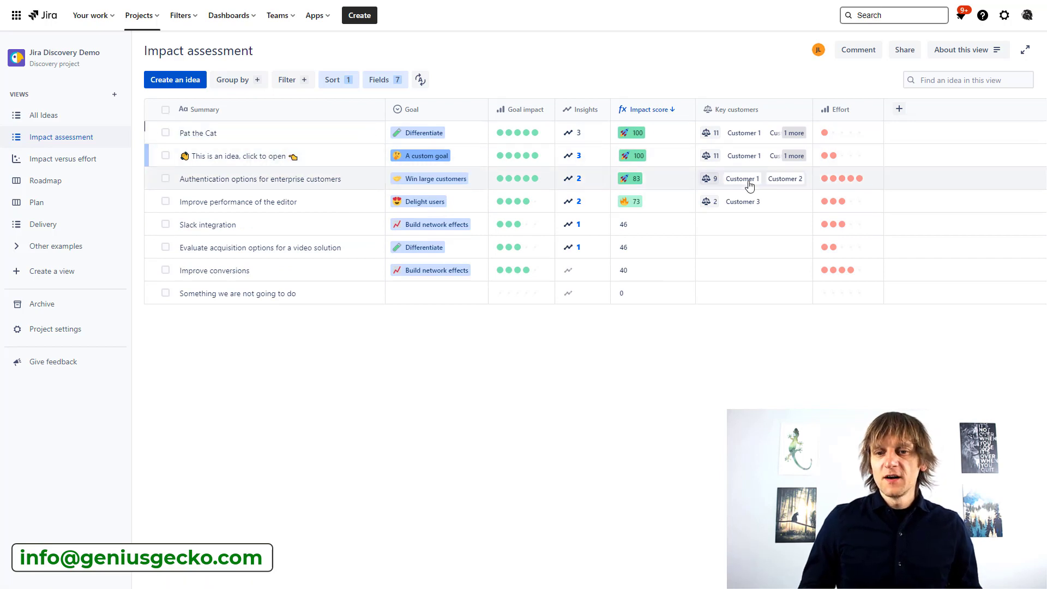
pyautogui.moveTo(652, 111)
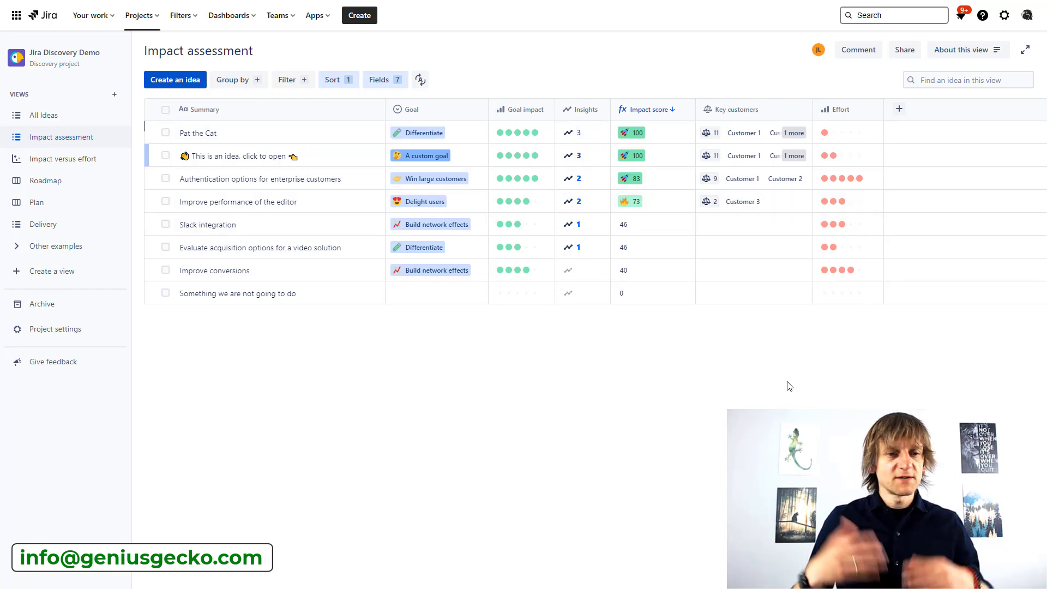
pyautogui.click(58, 163)
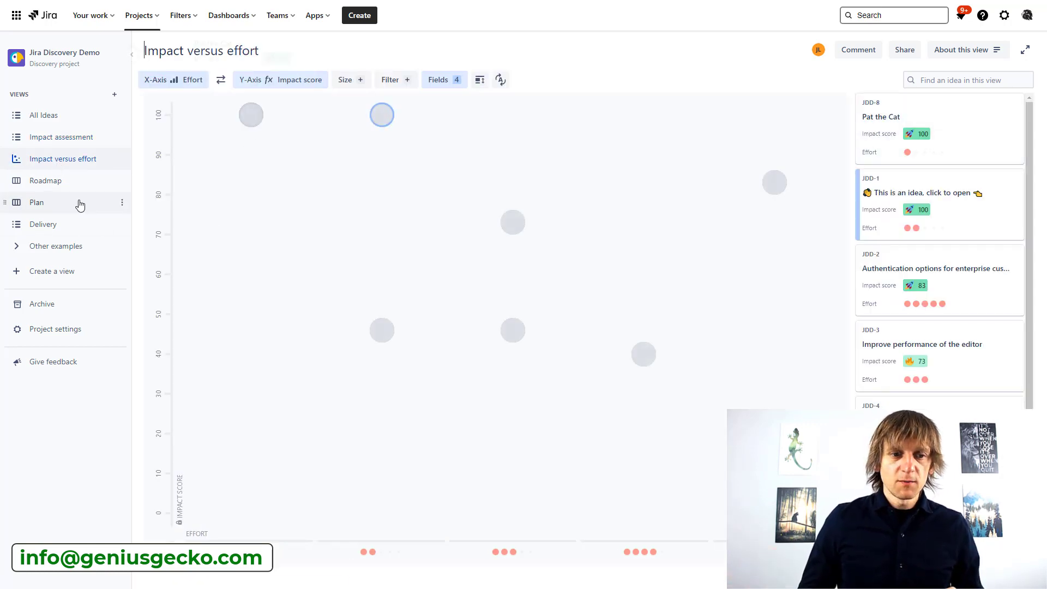
pyautogui.click(57, 187)
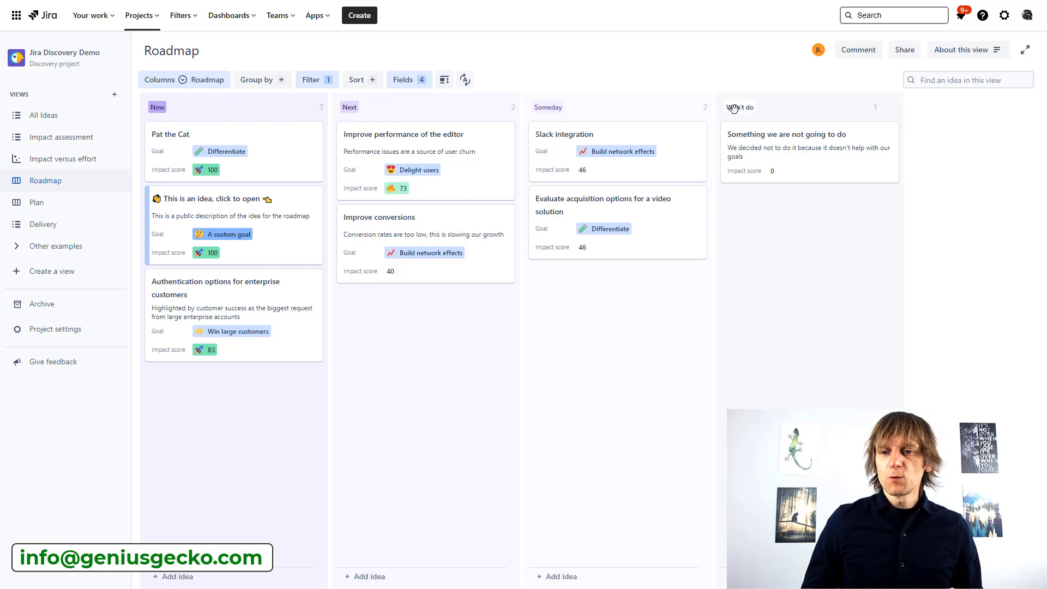
pyautogui.click(41, 203)
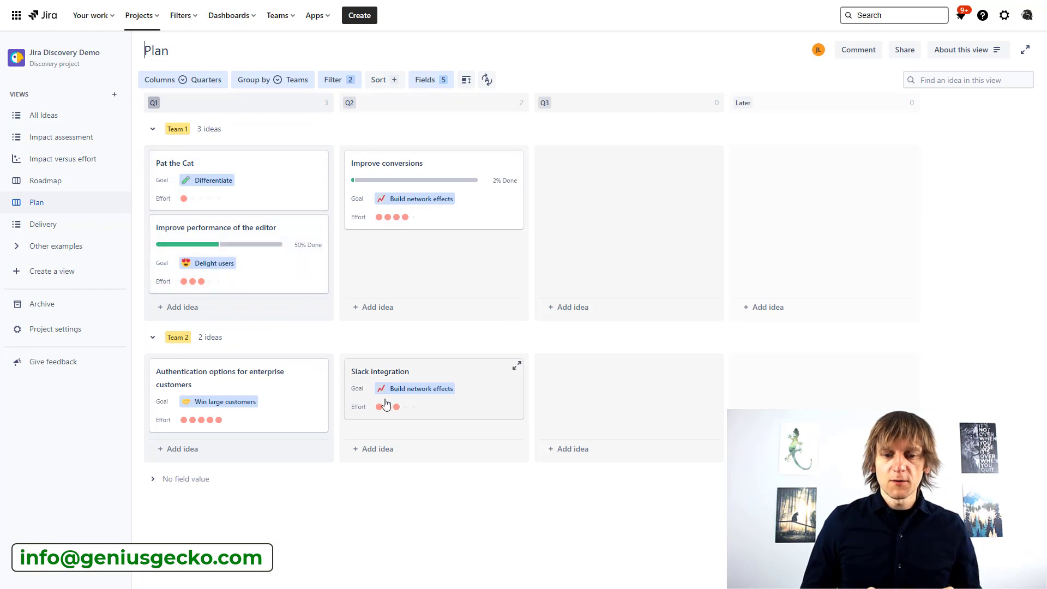
pyautogui.click(43, 224)
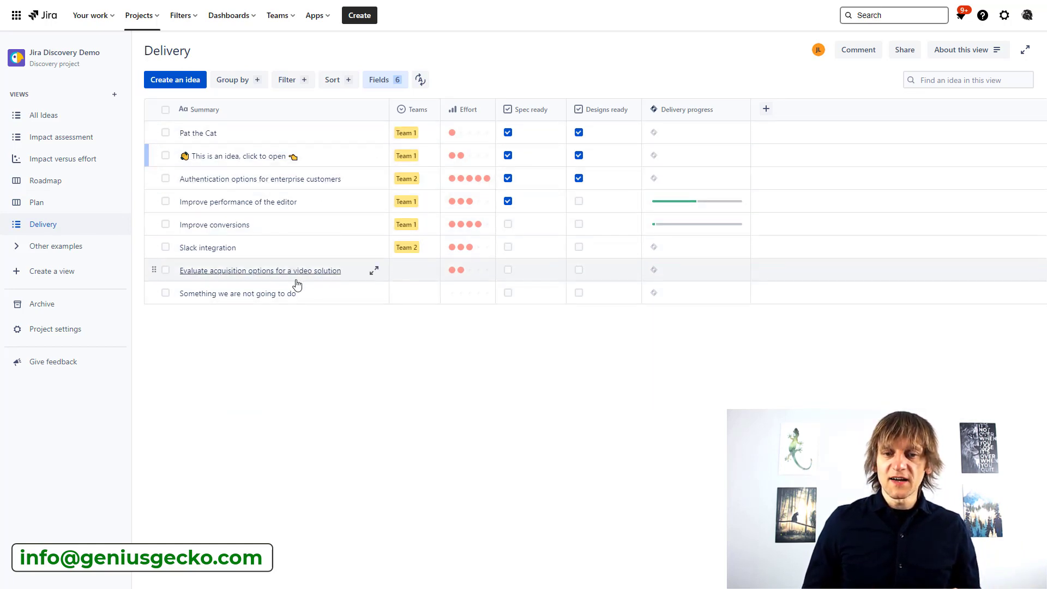
pyautogui.moveTo(510, 111)
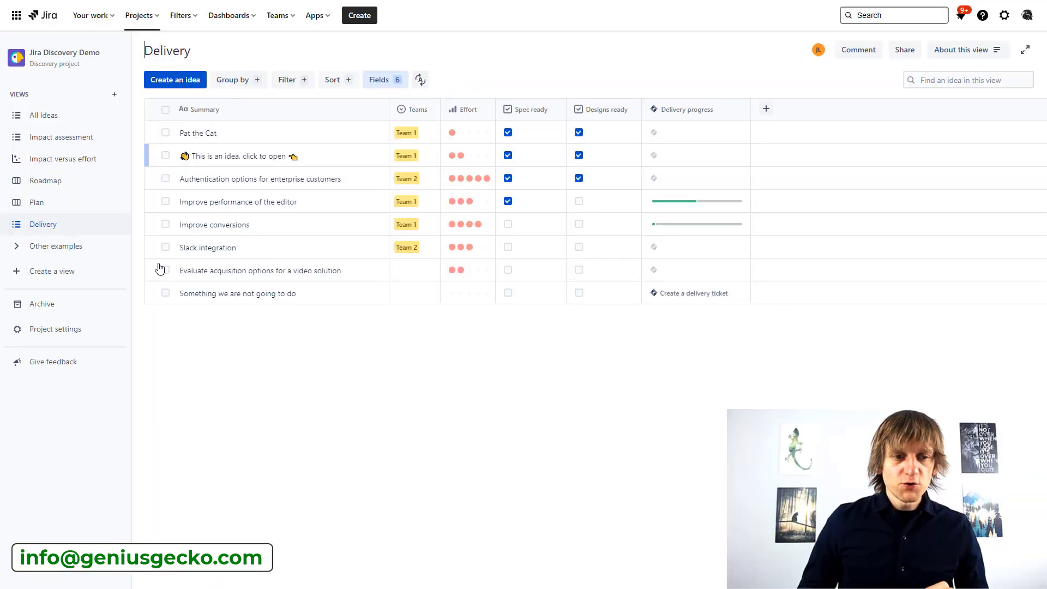
# Examine the Pat the Cat idea's impact score, its place on the Impact versus effort chart and its Delivery readiness
pyautogui.click(62, 140)
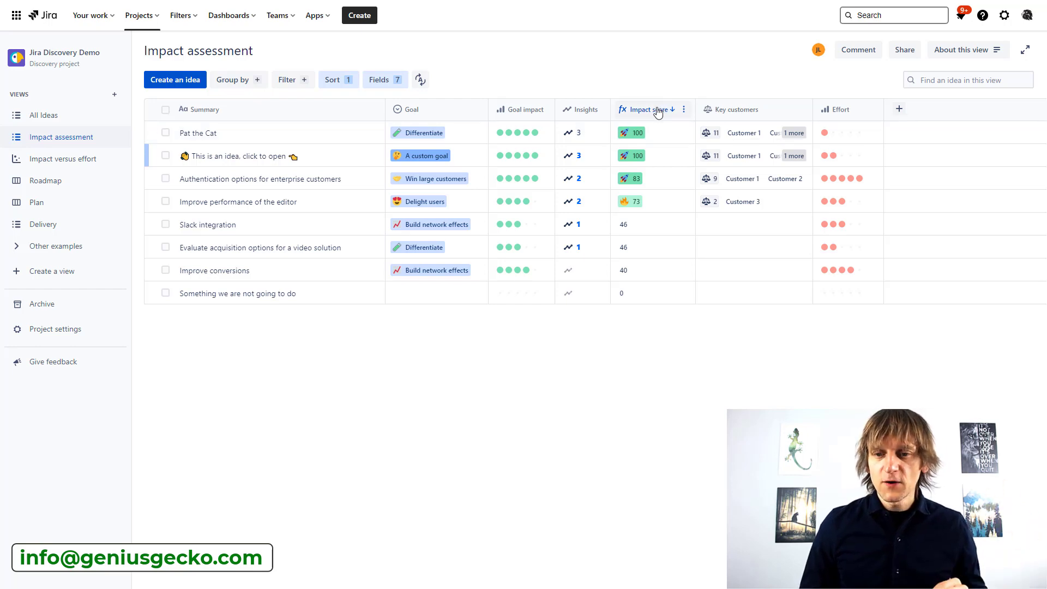
pyautogui.moveTo(658, 113)
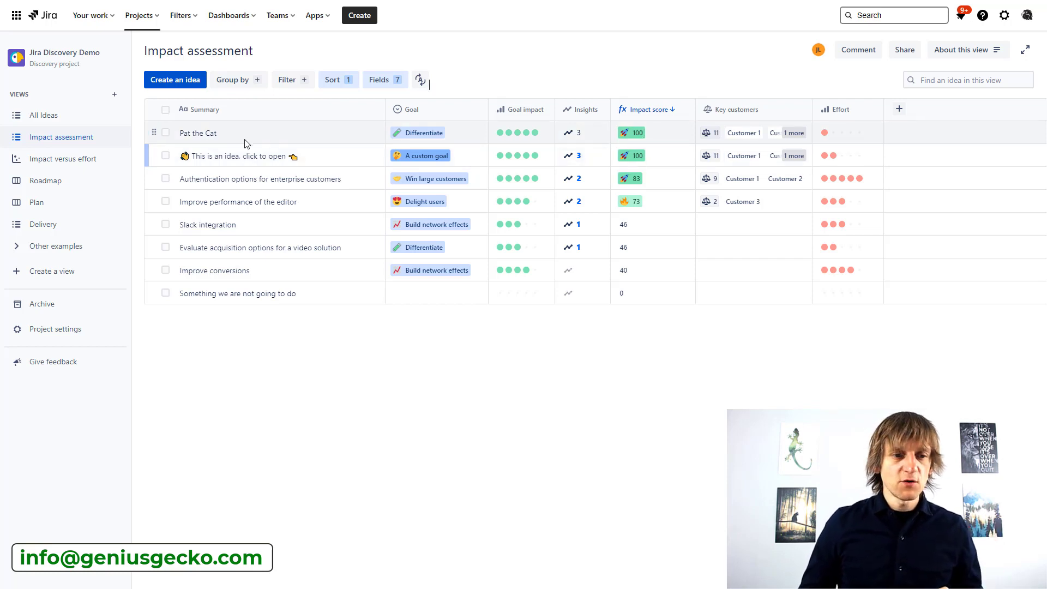
pyautogui.click(36, 163)
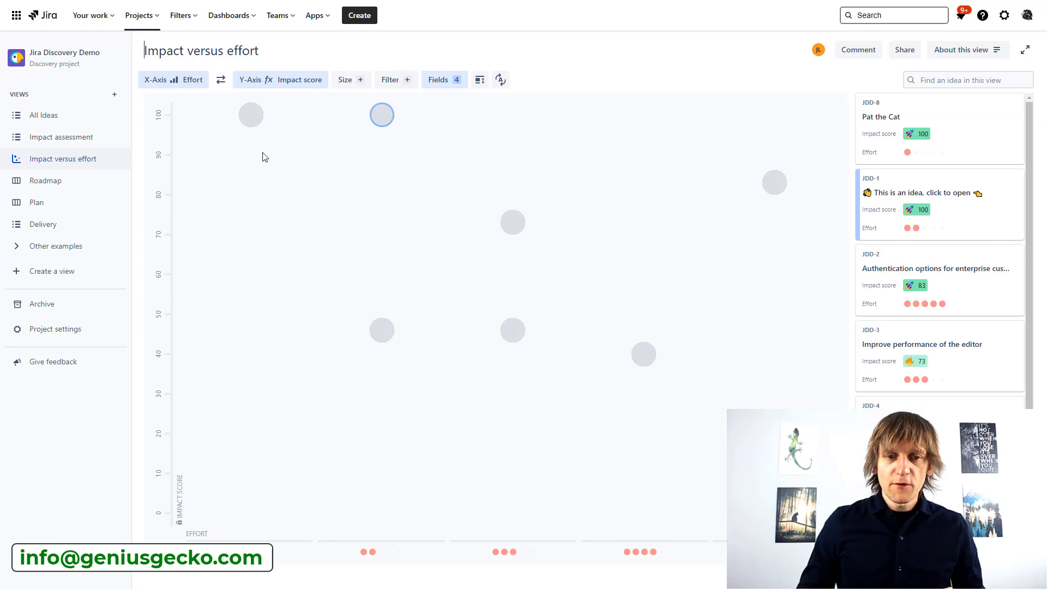
pyautogui.moveTo(250, 121)
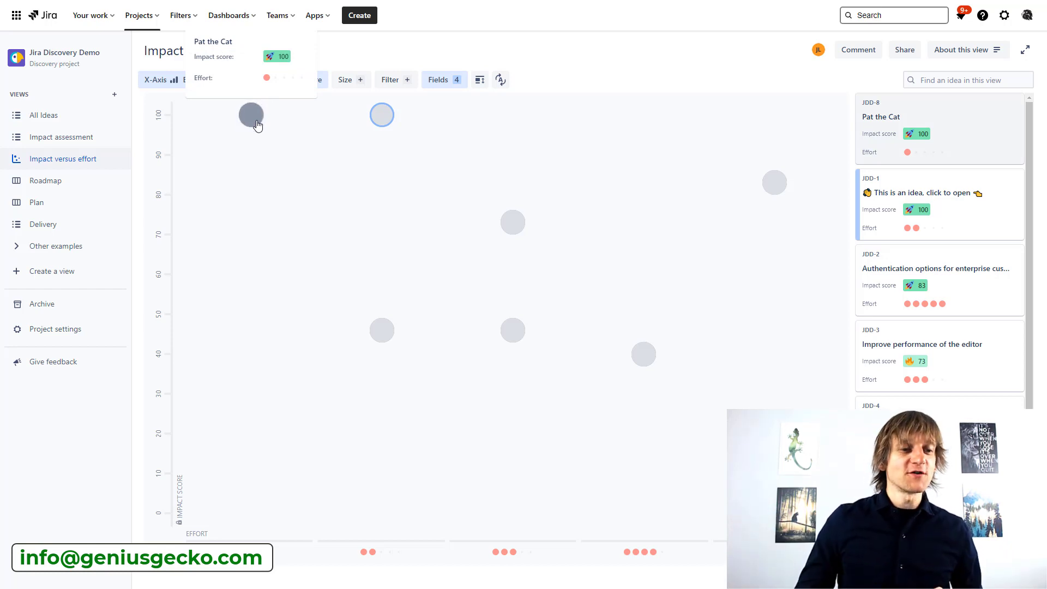
pyautogui.click(51, 229)
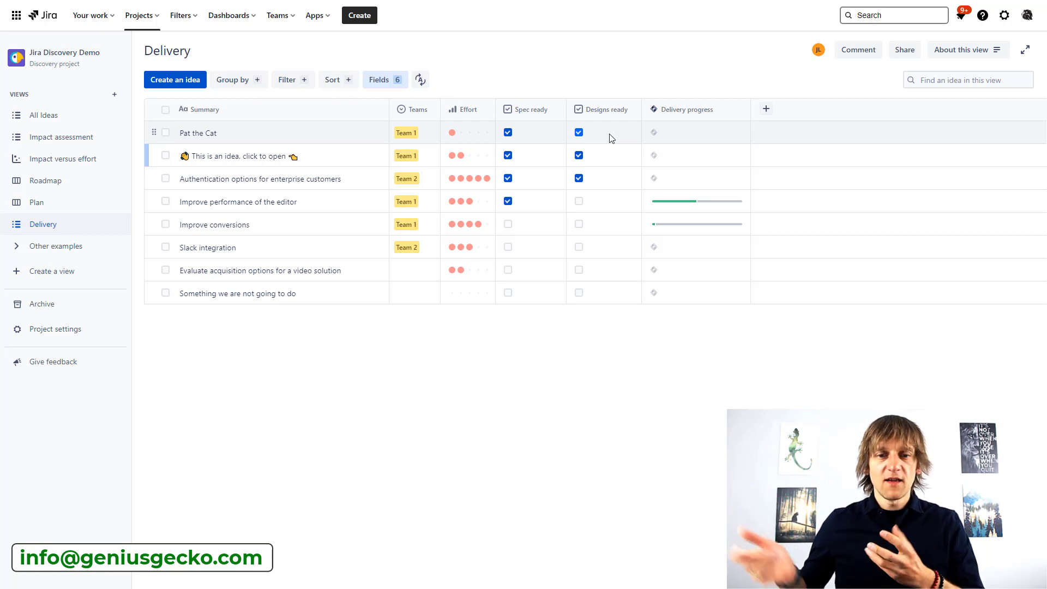
pyautogui.moveTo(690, 138)
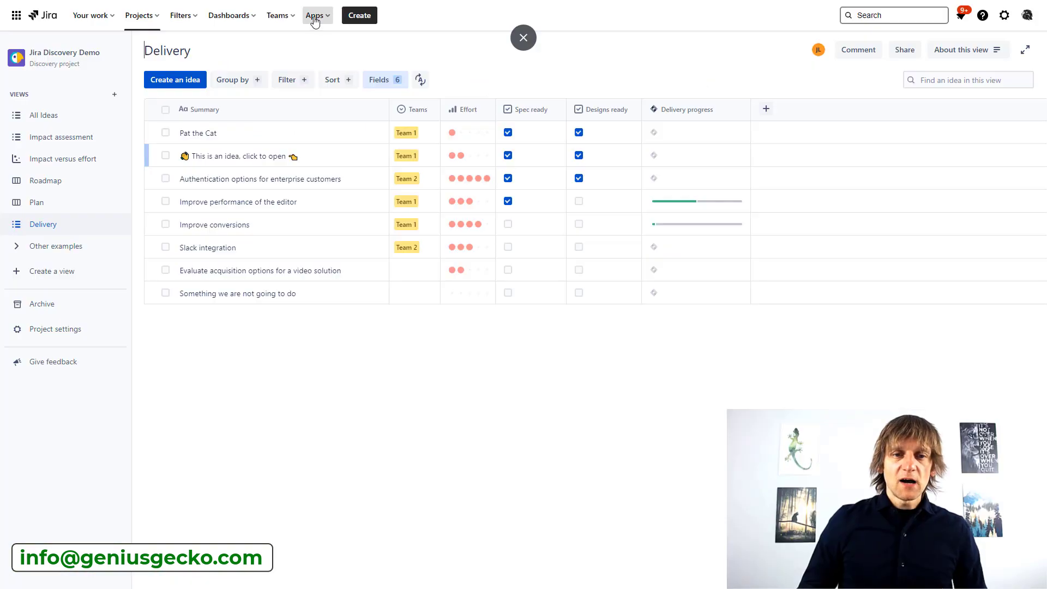
# Switch to BigPicture, search the boxes for "portfolio" and open Web Apps portfolio
pyautogui.click(315, 20)
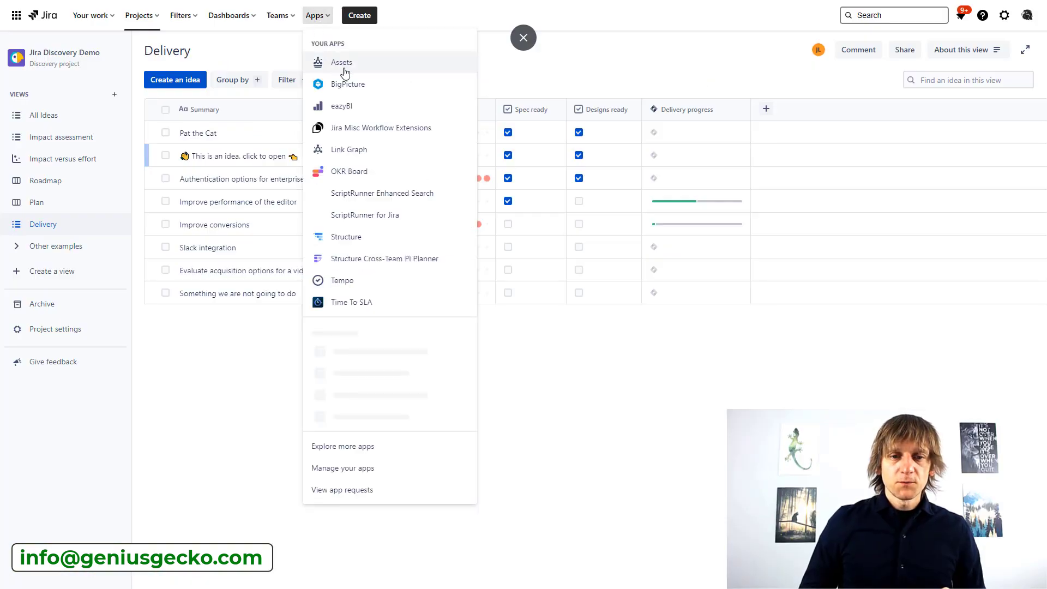
pyautogui.click(354, 87)
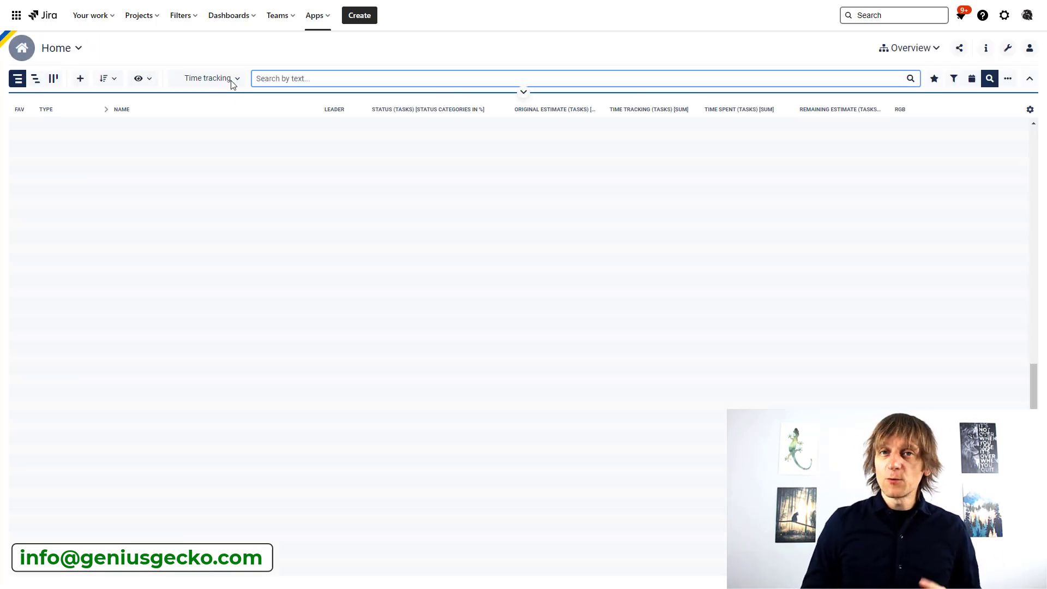
pyautogui.click(293, 78)
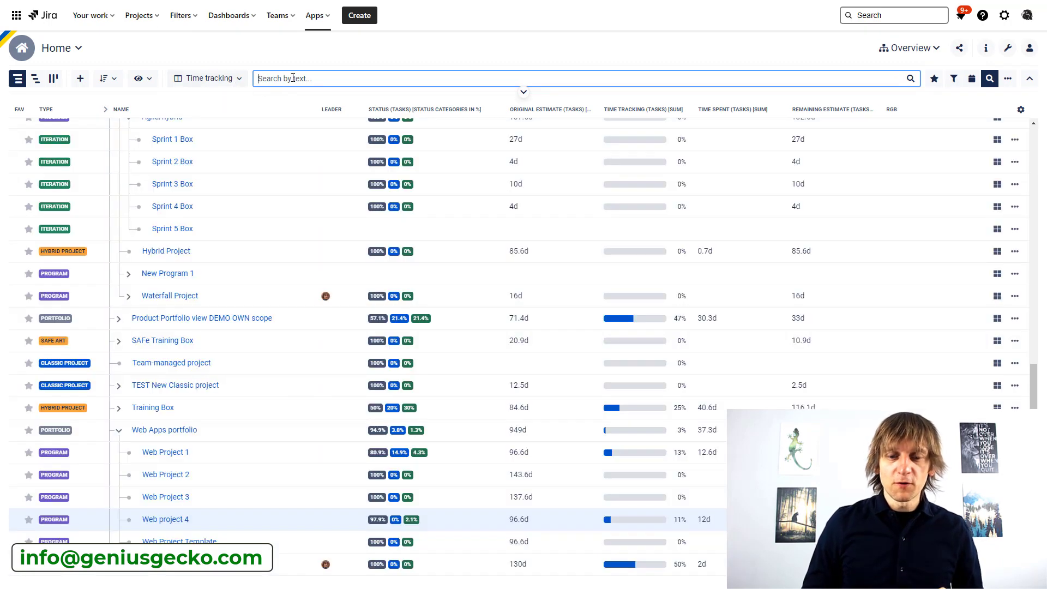
pyautogui.write('portfol')
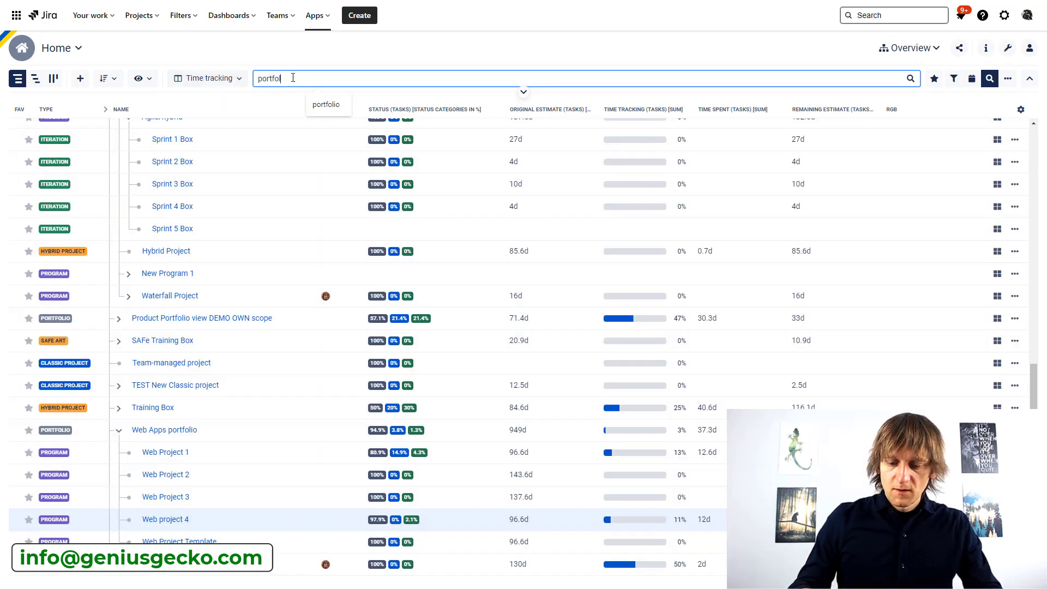
pyautogui.write('io')
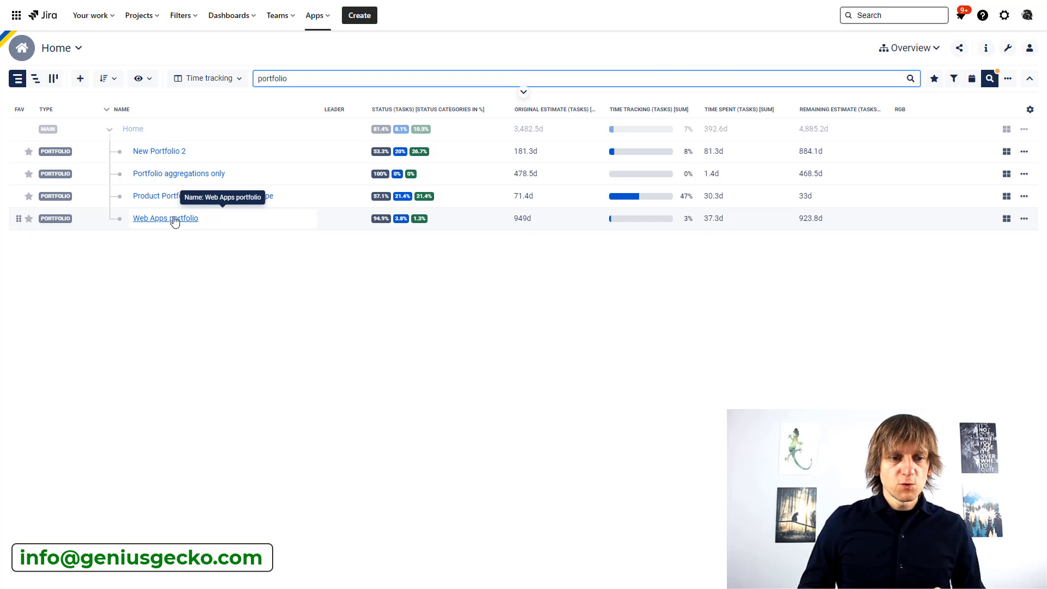
pyautogui.click(173, 218)
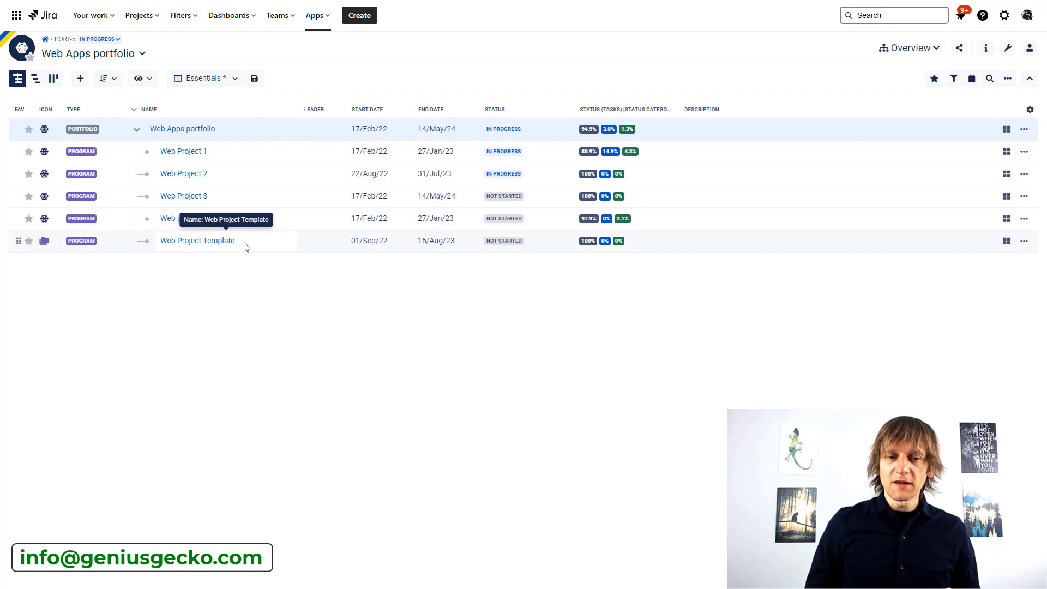
# Filter the Web Apps portfolio by Icon to show only the boxes with the atom-shaped icon
pyautogui.click(954, 80)
pyautogui.click(866, 134)
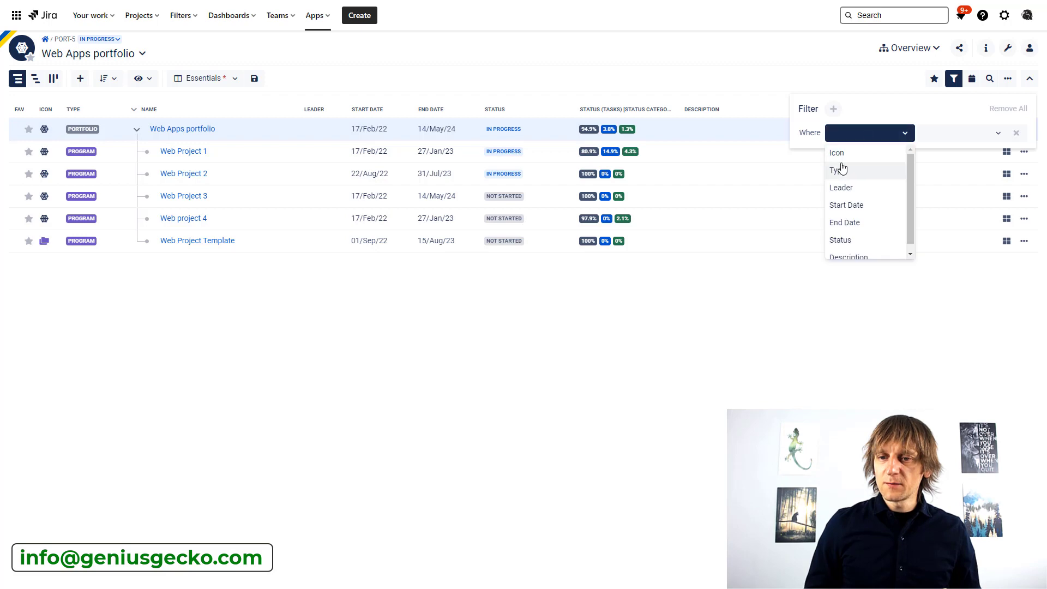
pyautogui.click(838, 156)
pyautogui.click(963, 135)
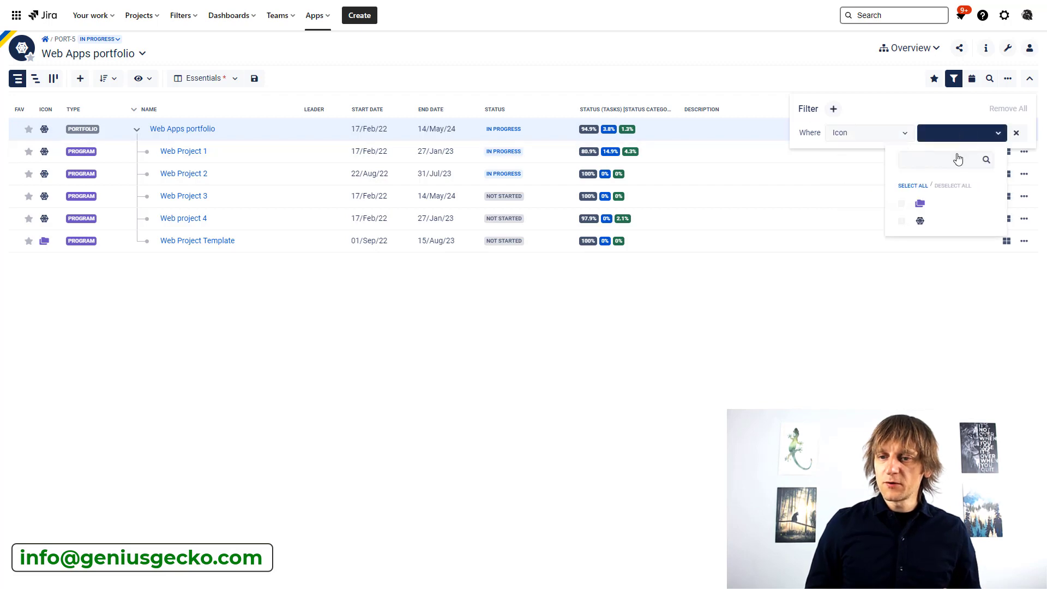
pyautogui.click(902, 221)
pyautogui.click(860, 299)
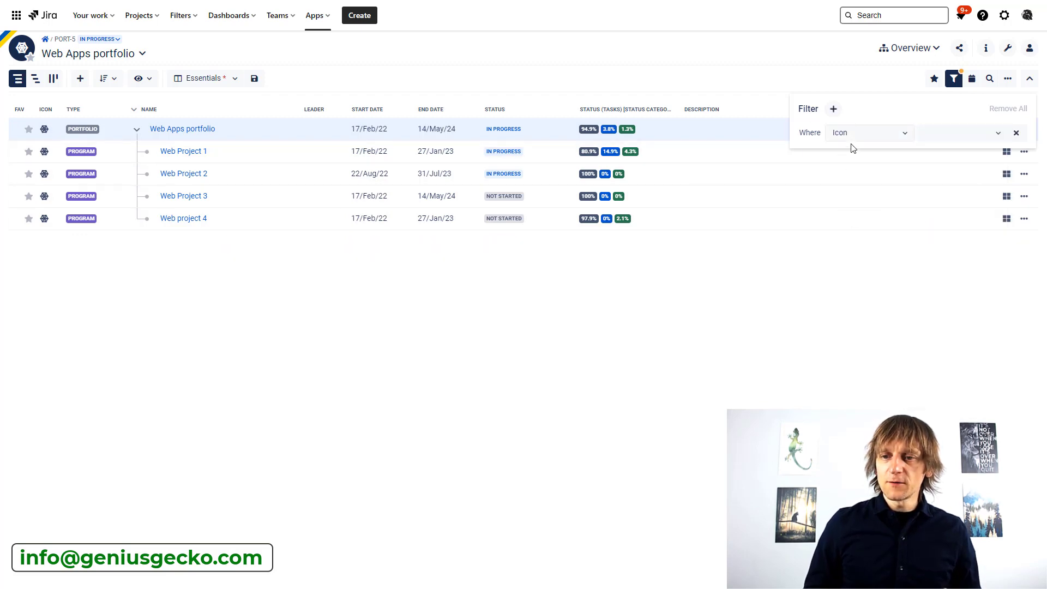
pyautogui.click(953, 78)
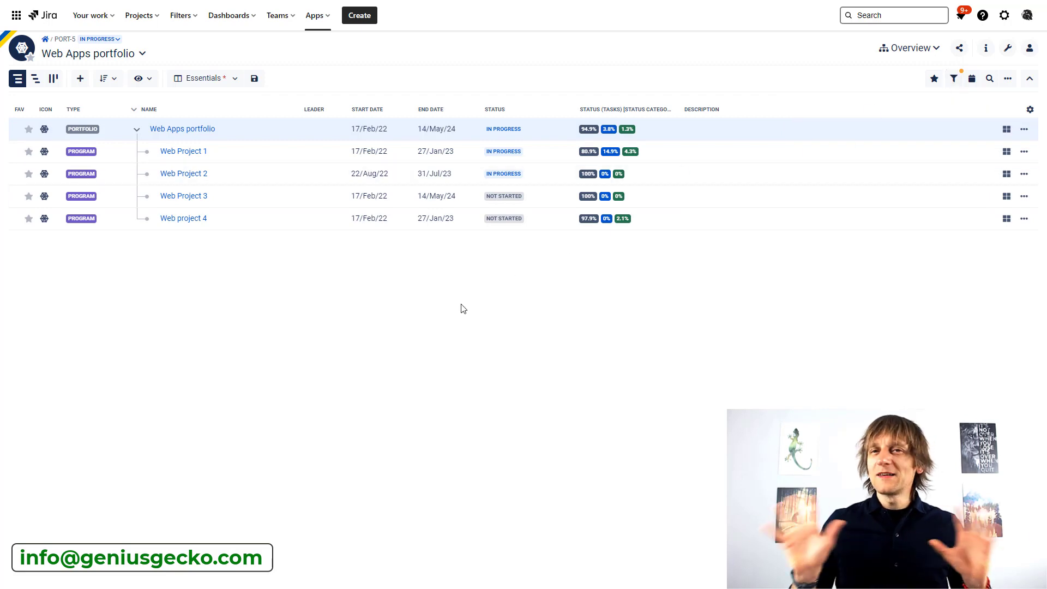
# View the Web Apps portfolio's projects on the Gantt timeline and return to the list view
pyautogui.click(36, 78)
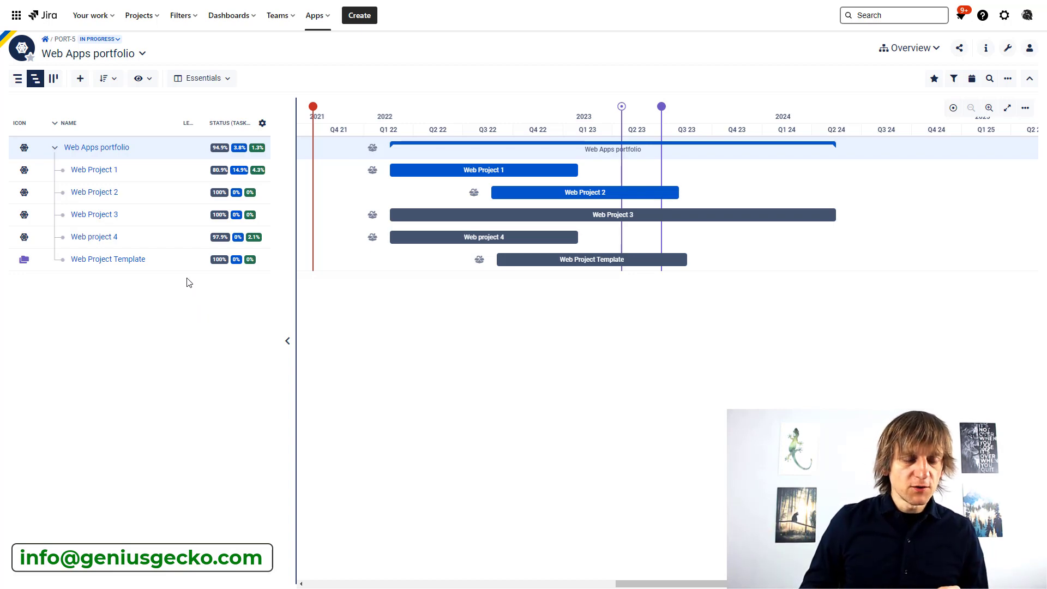
pyautogui.click(18, 79)
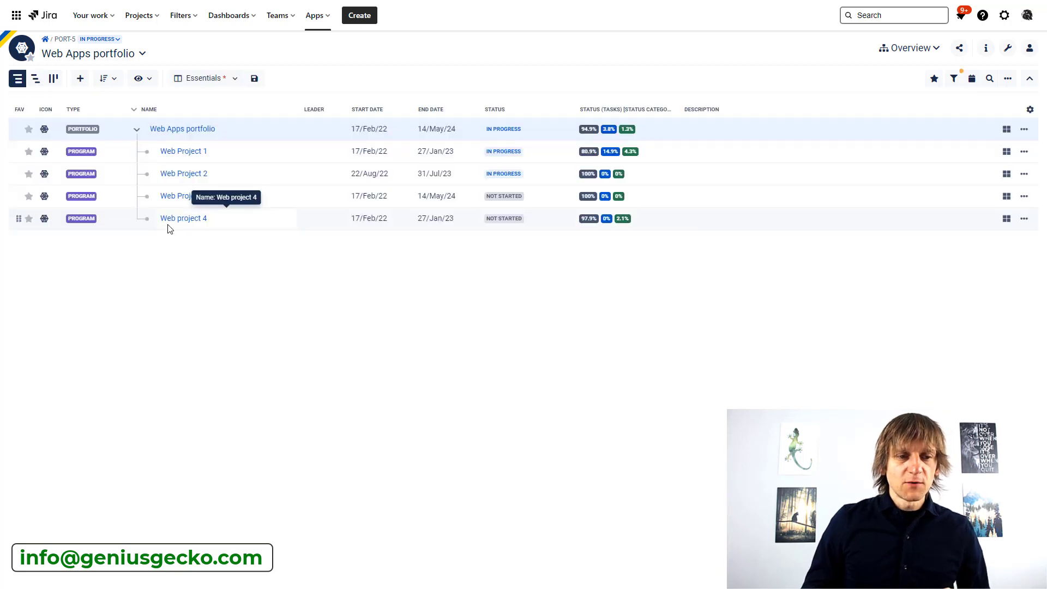
pyautogui.rightClick(304, 156)
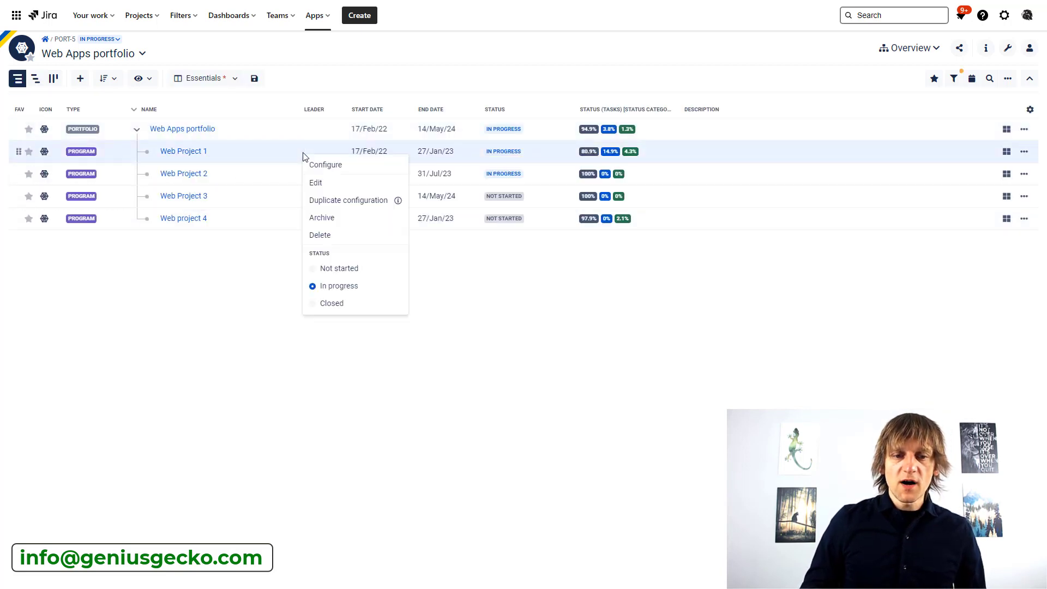
pyautogui.click(349, 201)
pyautogui.click(181, 310)
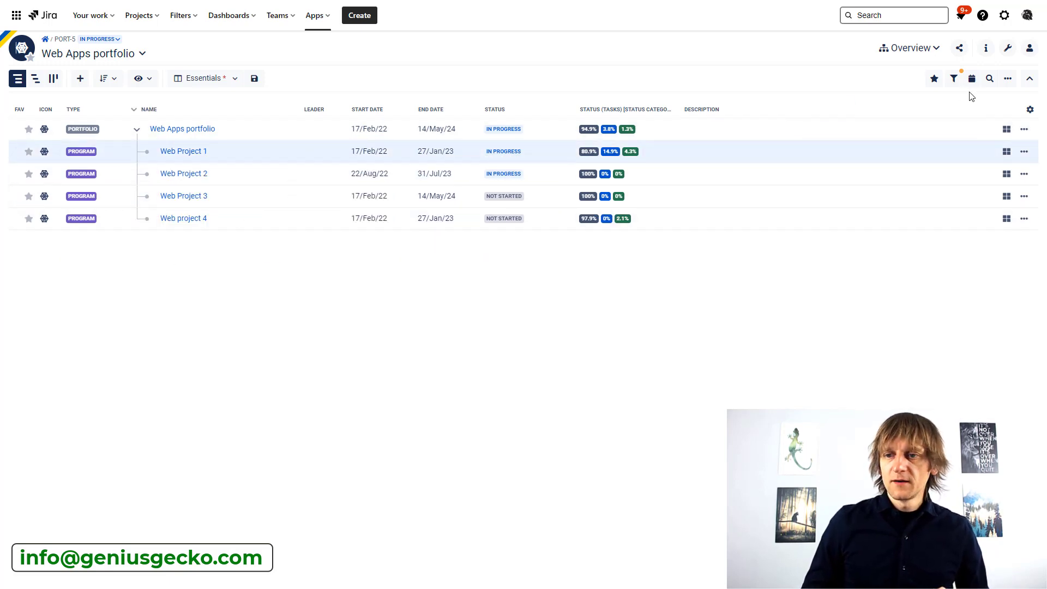
# Clear the icon filter and start duplicating the configuration of Web Project Template
pyautogui.click(962, 73)
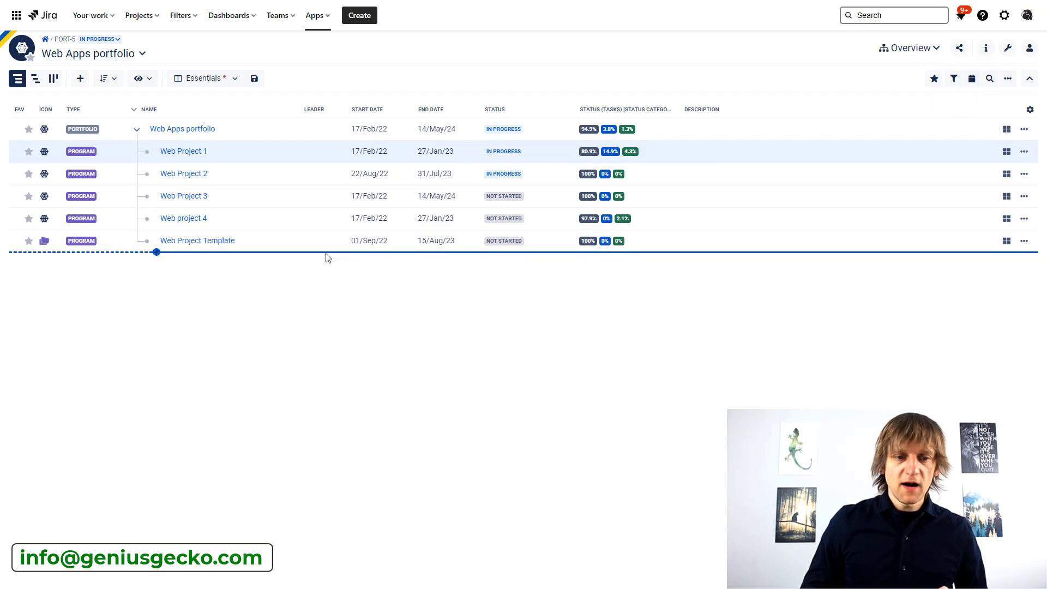
pyautogui.rightClick(276, 242)
pyautogui.click(316, 288)
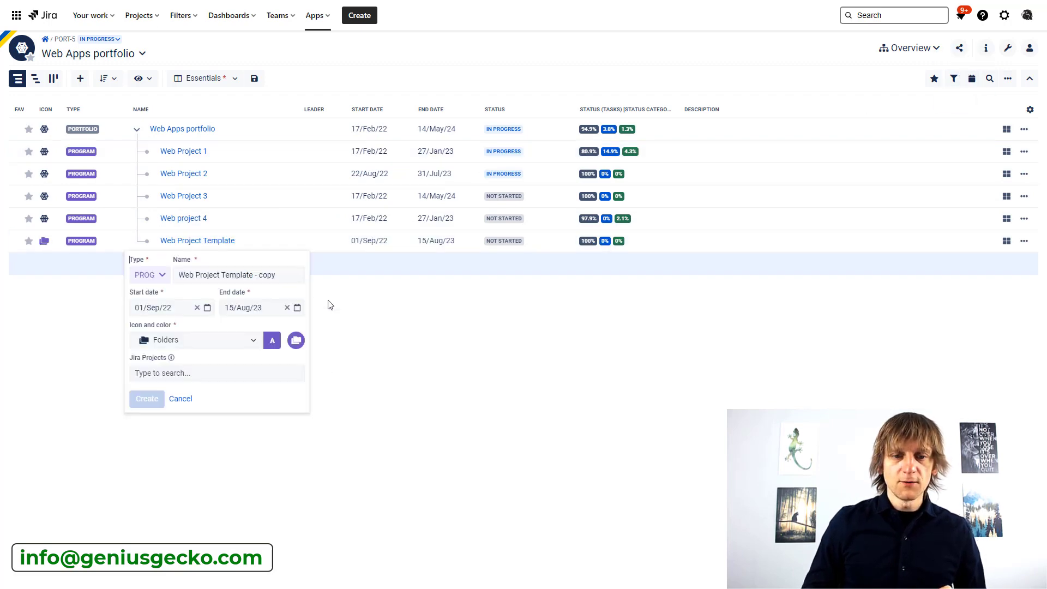
# Name the duplicated program "Web Project 5 - Pat the Cat"
pyautogui.click(213, 274)
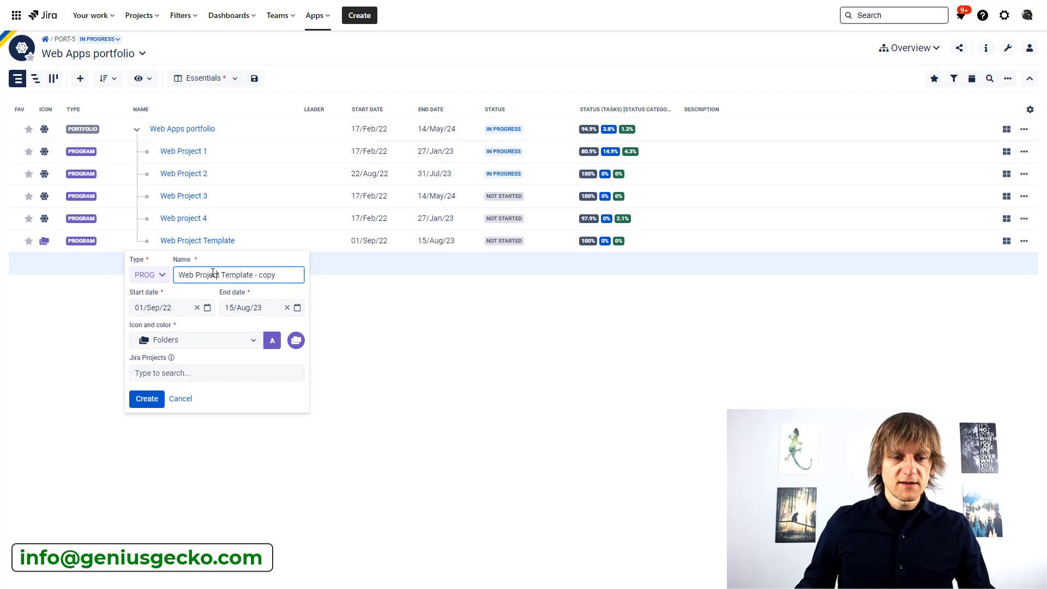
pyautogui.hotkey('ctrl', 'Right')
pyautogui.hotkey('ctrl', 'shift', 'Right')
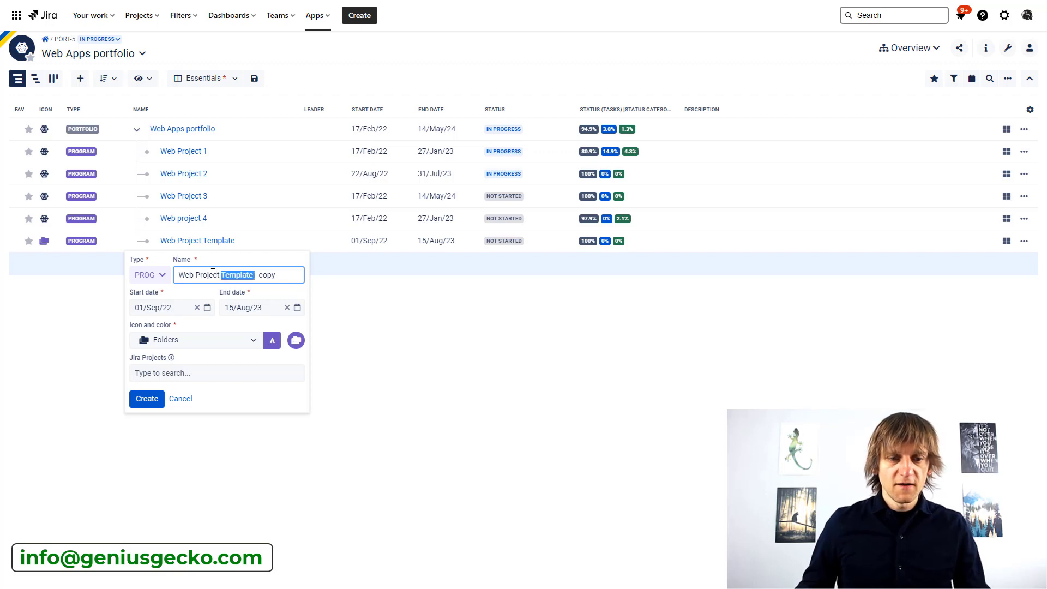
pyautogui.write('5')
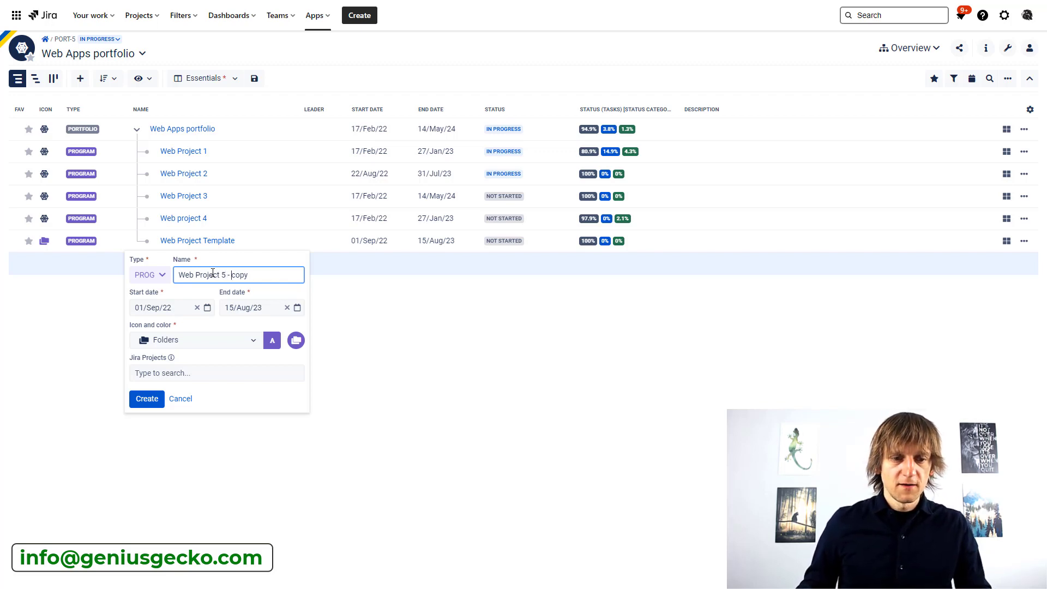
pyautogui.hotkey('ctrl', 'shift', 'Right')
pyautogui.write('Pat the Cat')
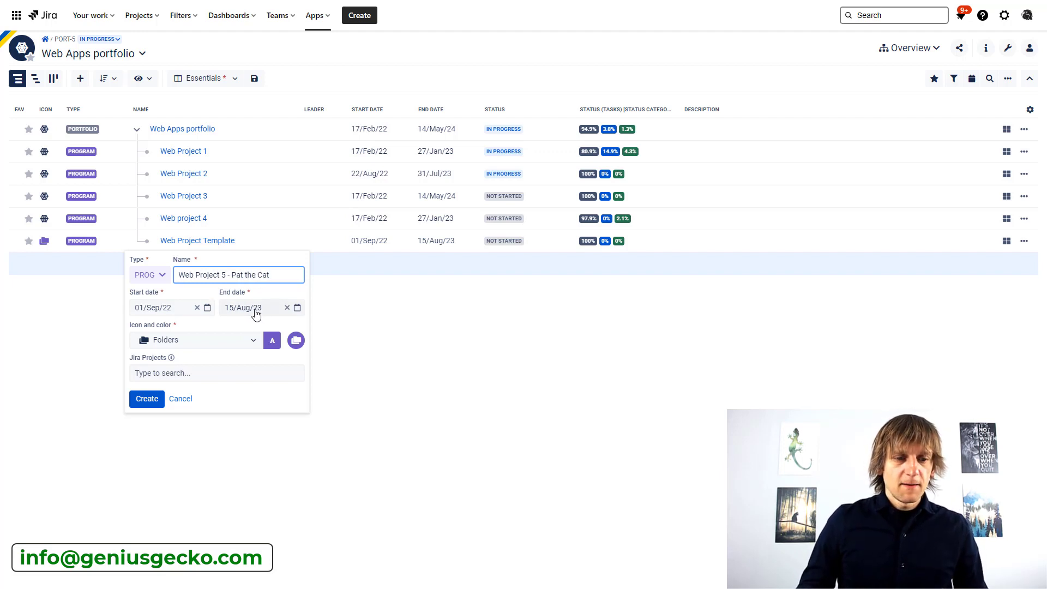
# Give the duplicated program the Spider Web icon in the darkest navy color
pyautogui.click(216, 343)
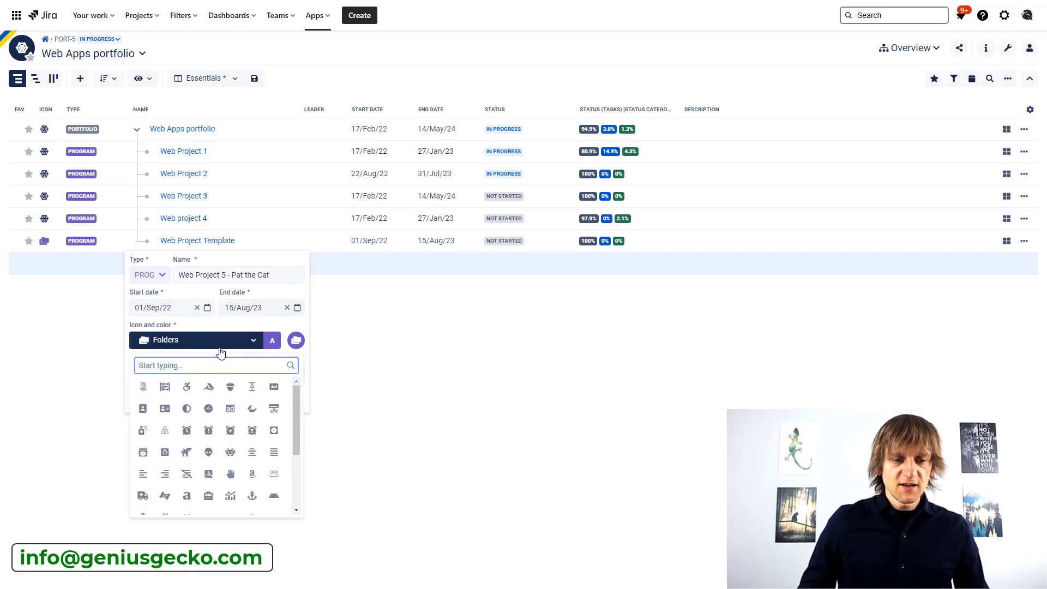
pyautogui.write('web')
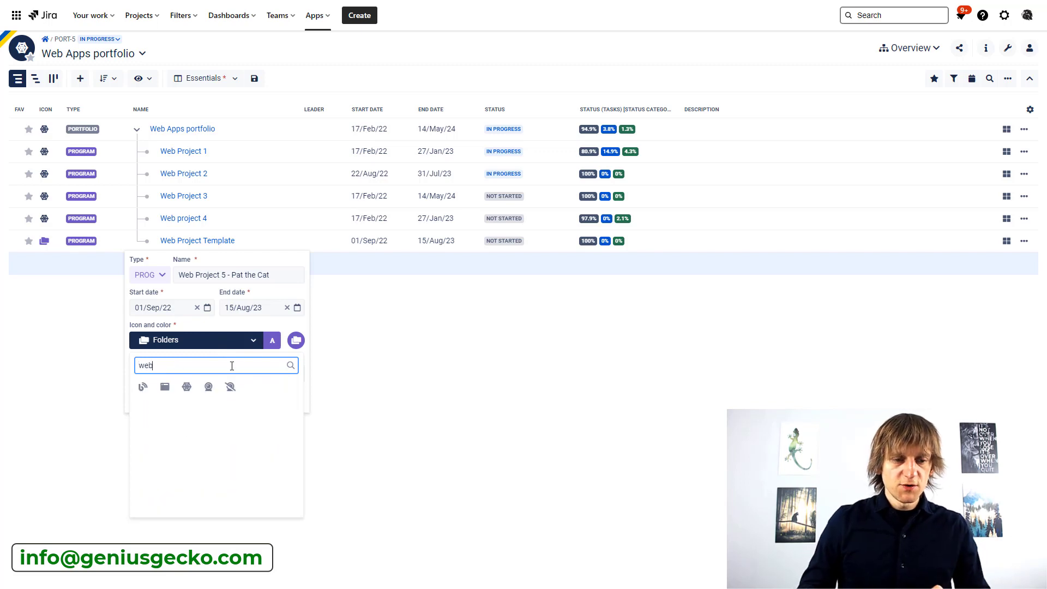
pyautogui.click(187, 388)
pyautogui.click(272, 342)
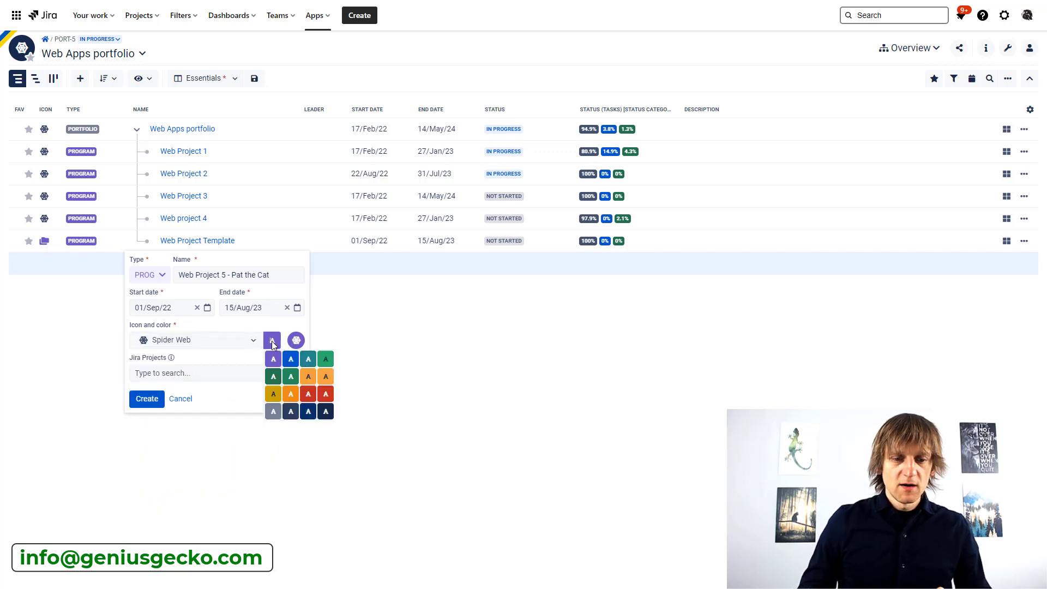
pyautogui.click(326, 414)
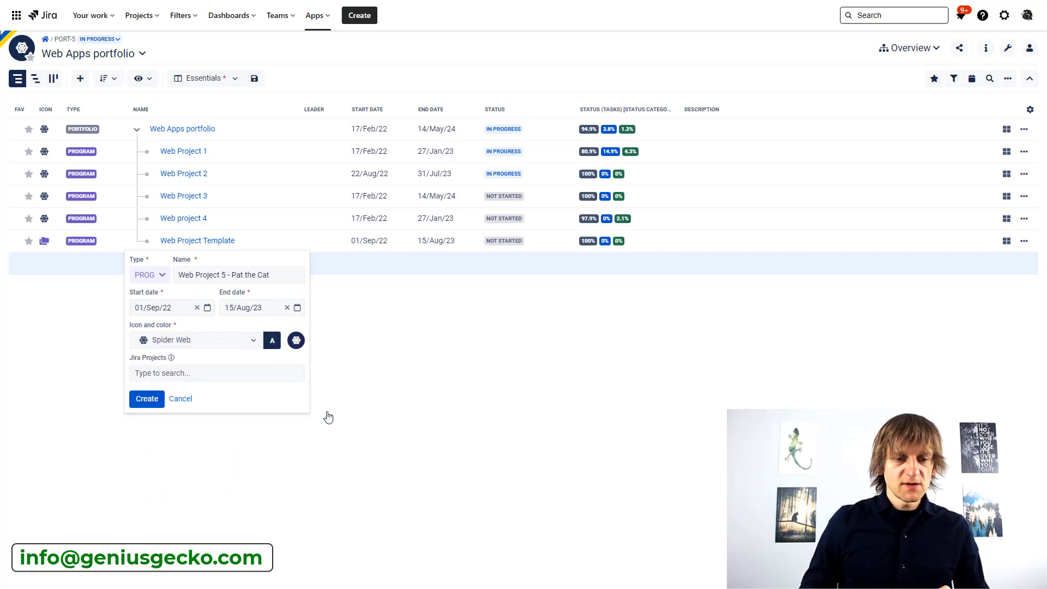
# Link the Jira project "Web Project - Pat the Cat" to the duplicated program and create it
pyautogui.click(192, 376)
pyautogui.write('pat')
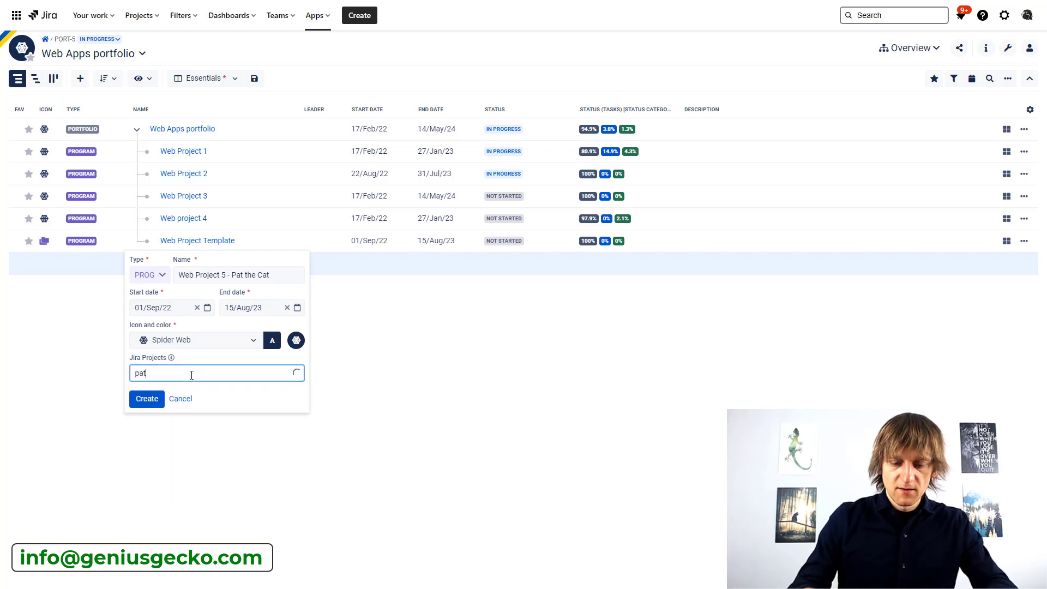
pyautogui.write(' the cat')
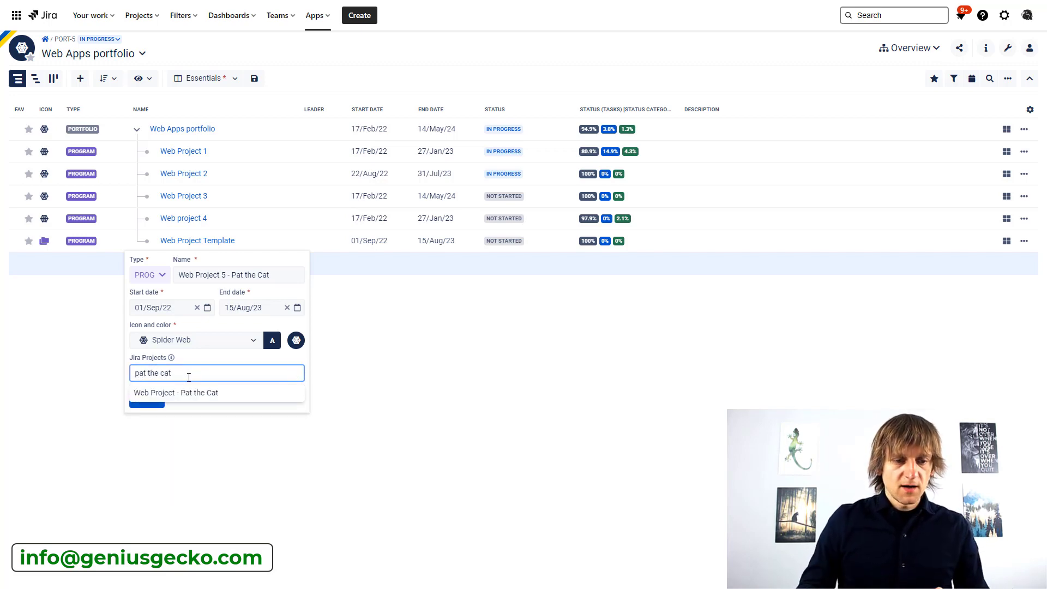
pyautogui.click(186, 392)
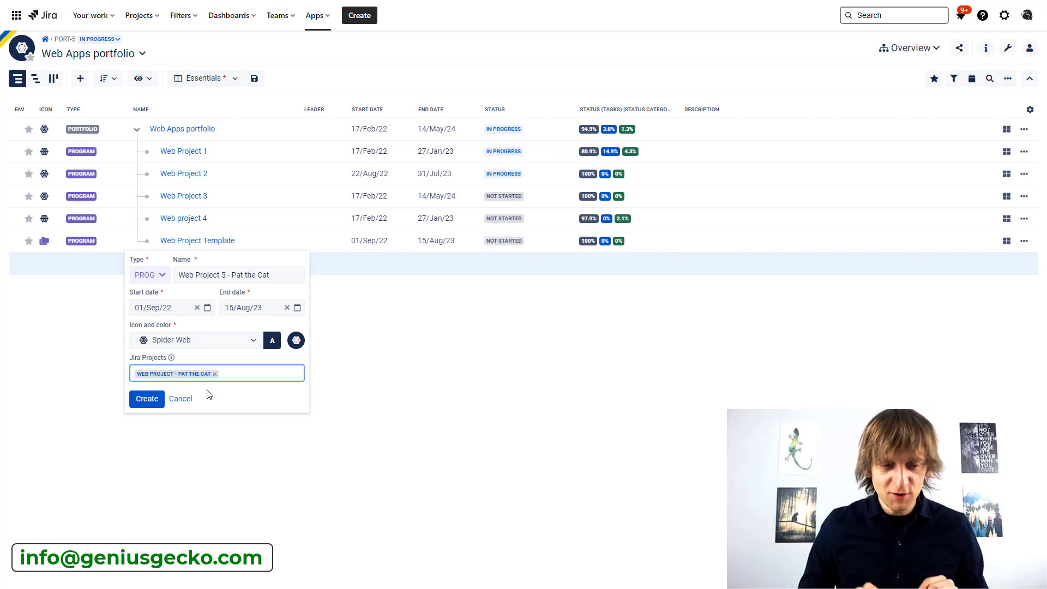
pyautogui.click(158, 401)
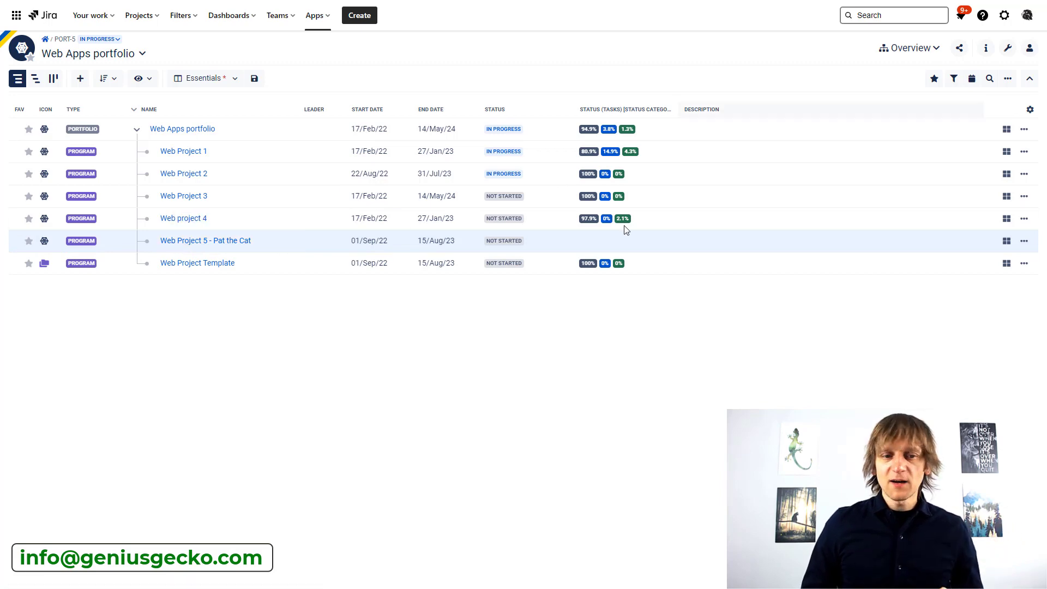
# Filter the Web Apps portfolio by Icon to the Spider Web icon so Web Project Template is left out
pyautogui.click(955, 79)
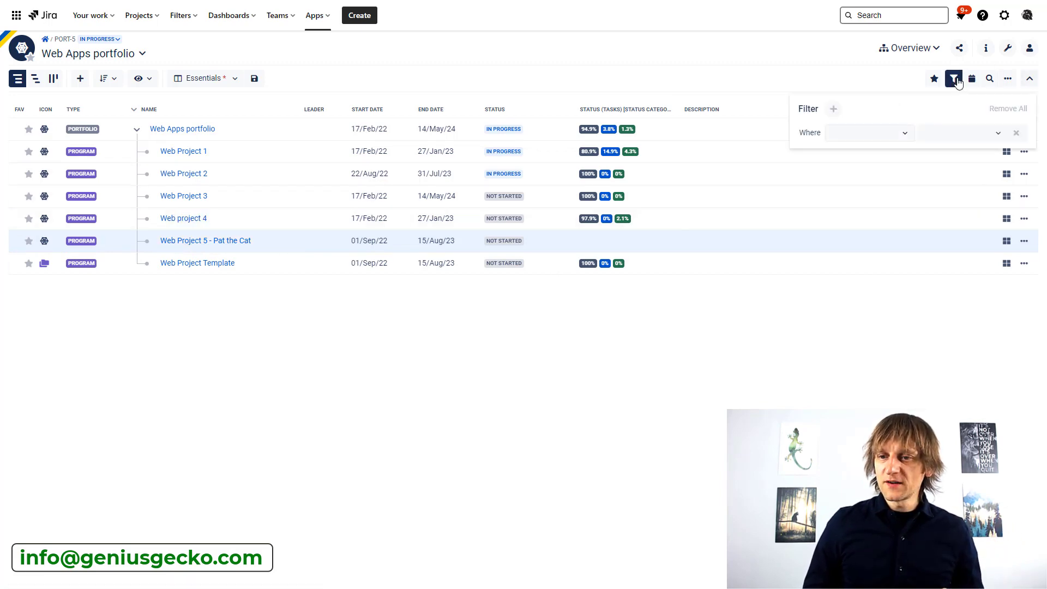
pyautogui.click(889, 137)
pyautogui.click(851, 156)
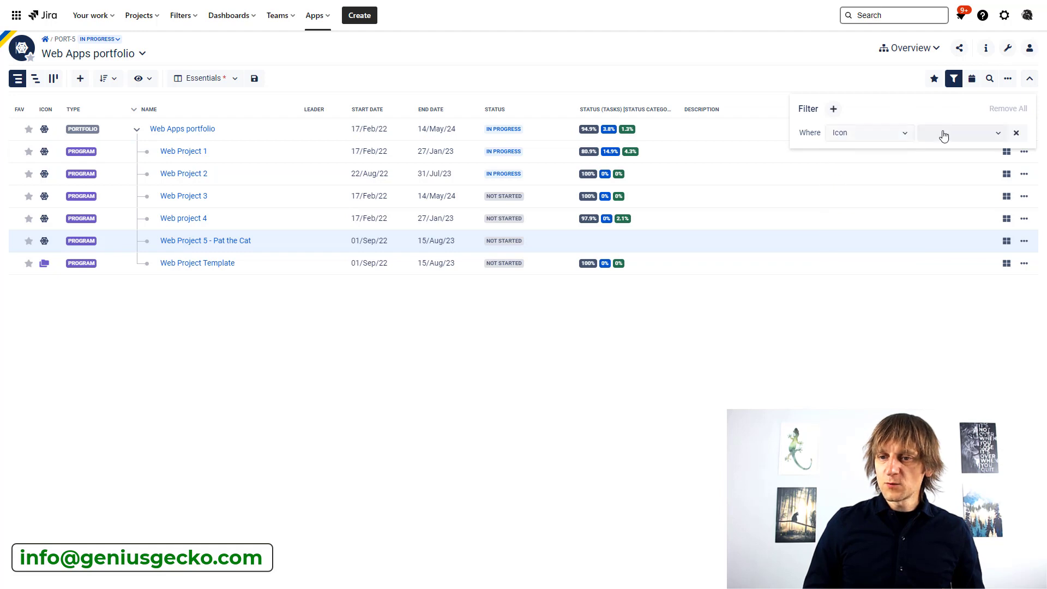
pyautogui.click(944, 133)
pyautogui.click(901, 221)
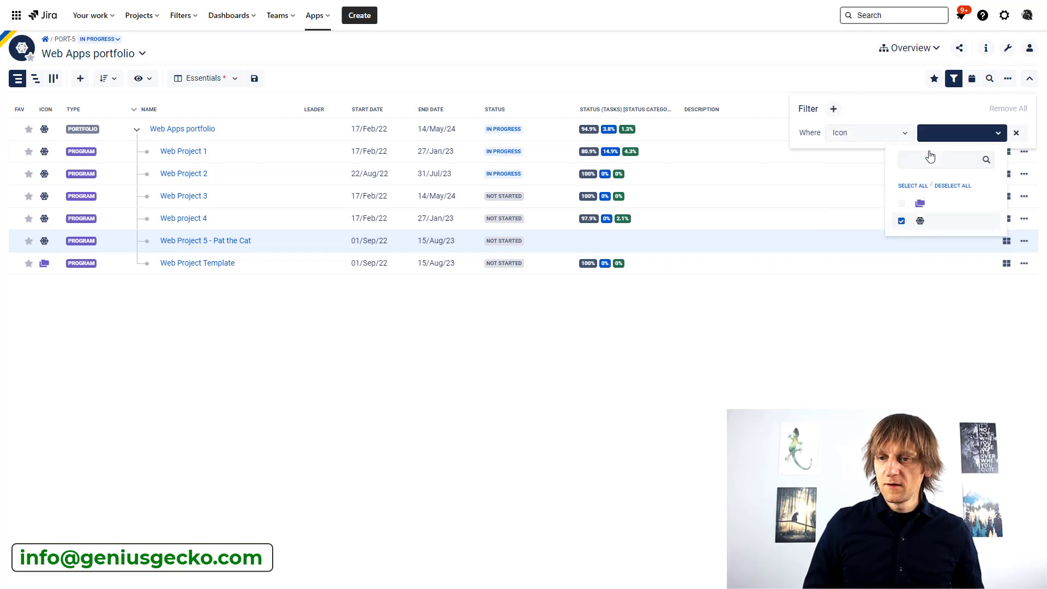
pyautogui.click(953, 81)
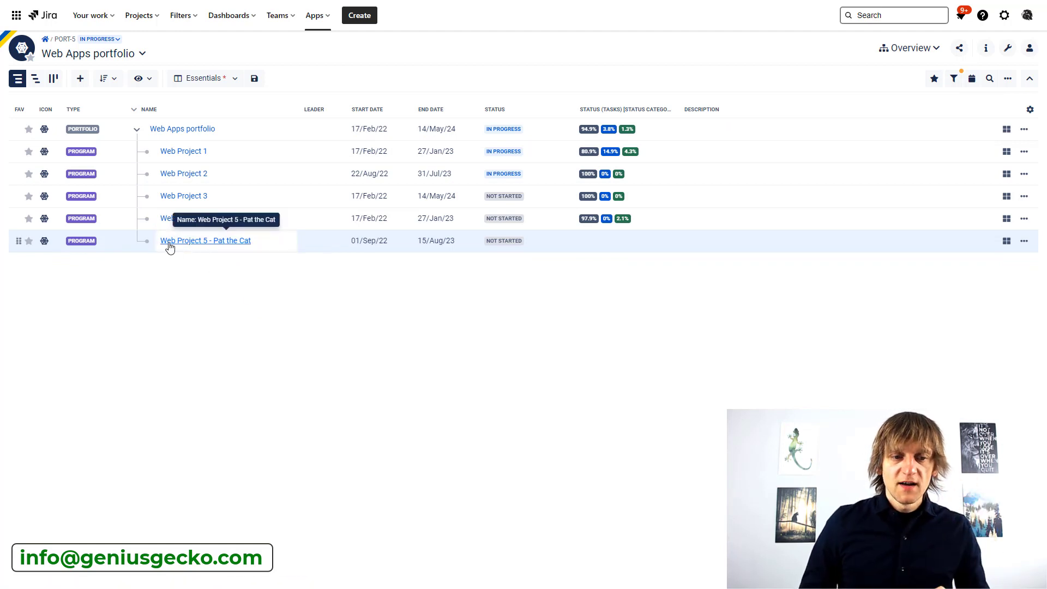
# Open Web Project 5 - Pat the Cat and clone the scope of Web Project Template into the Jira project "Web Project - Pat the Cat"
pyautogui.click(203, 246)
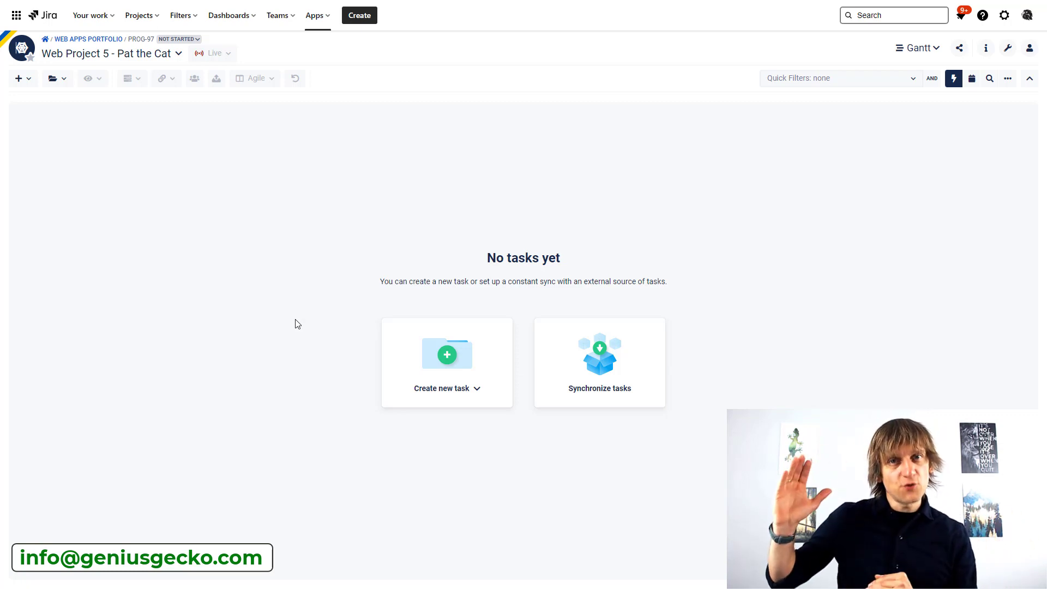
pyautogui.click(22, 79)
pyautogui.click(57, 173)
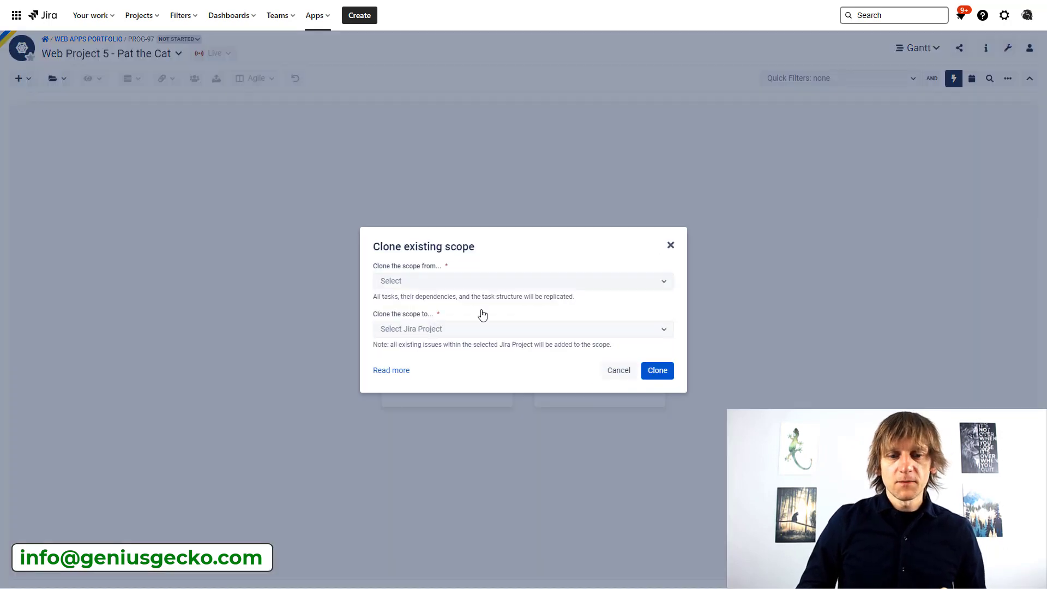
pyautogui.click(448, 281)
pyautogui.write('templa')
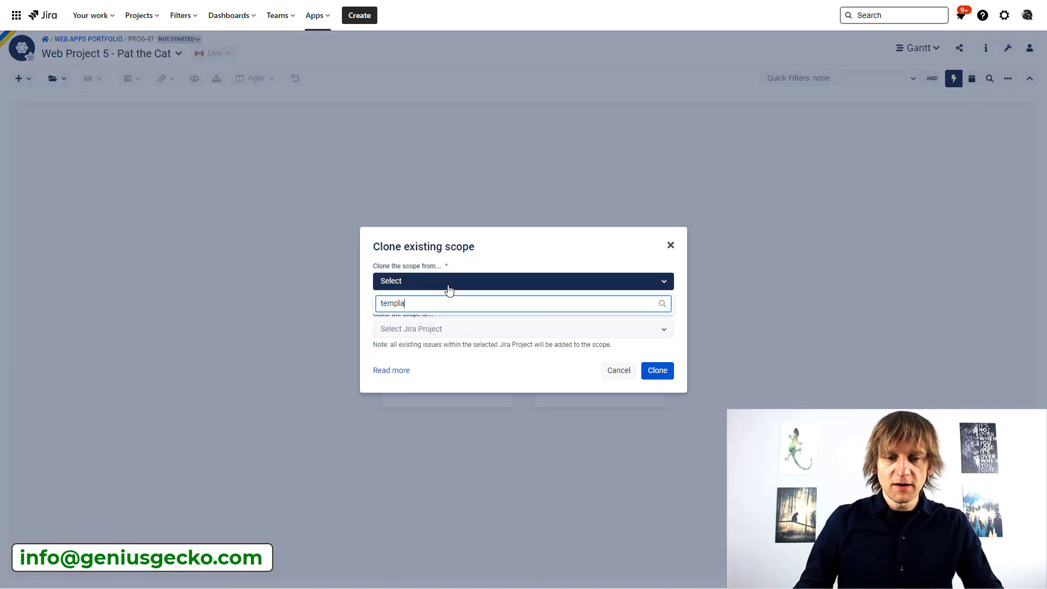
pyautogui.click(461, 325)
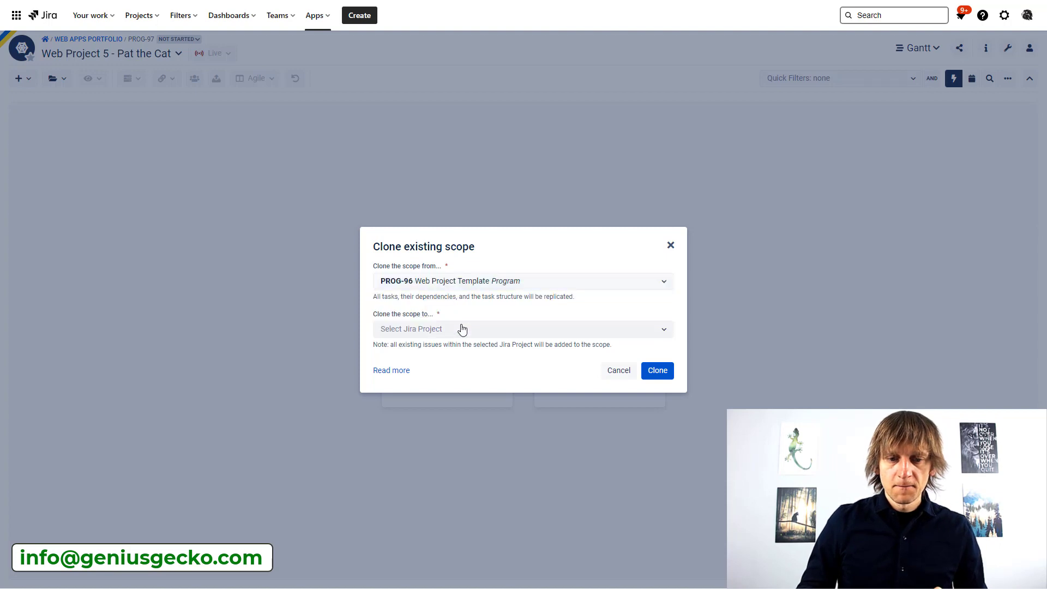
pyautogui.click(433, 334)
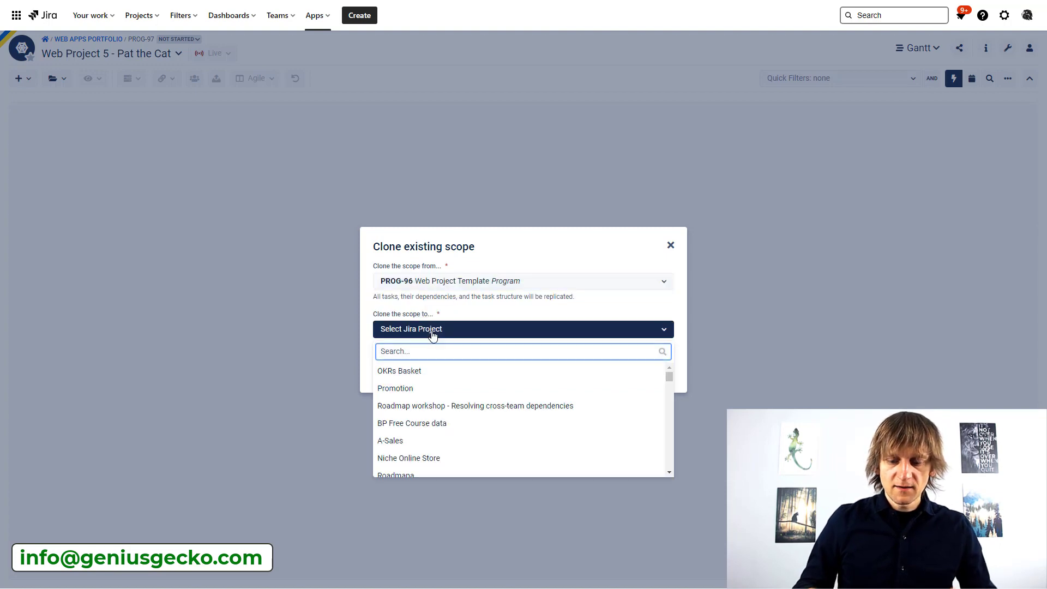
pyautogui.write('pat the')
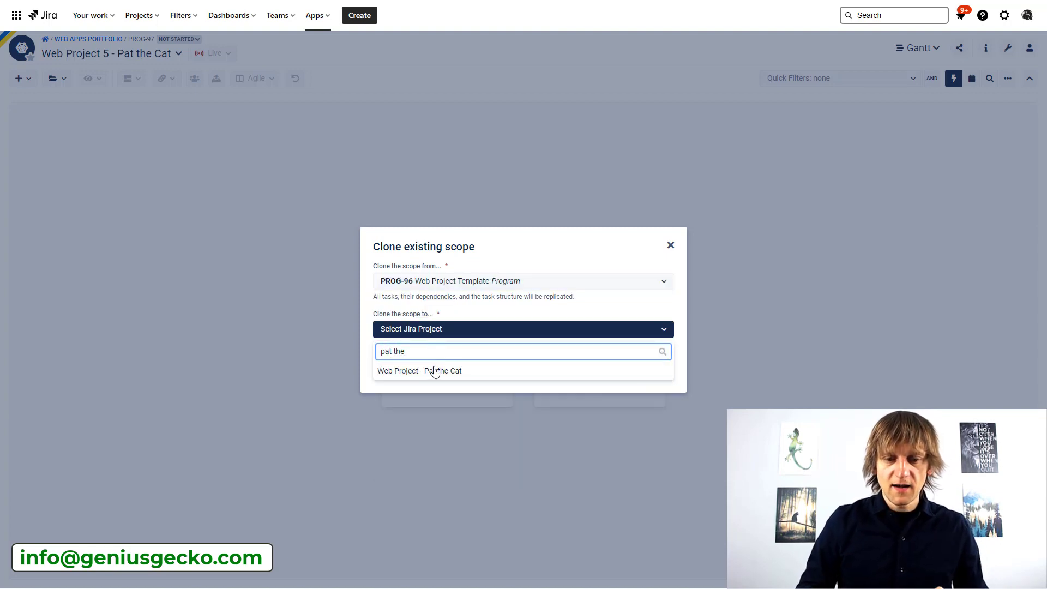
pyautogui.click(436, 368)
pyautogui.click(658, 370)
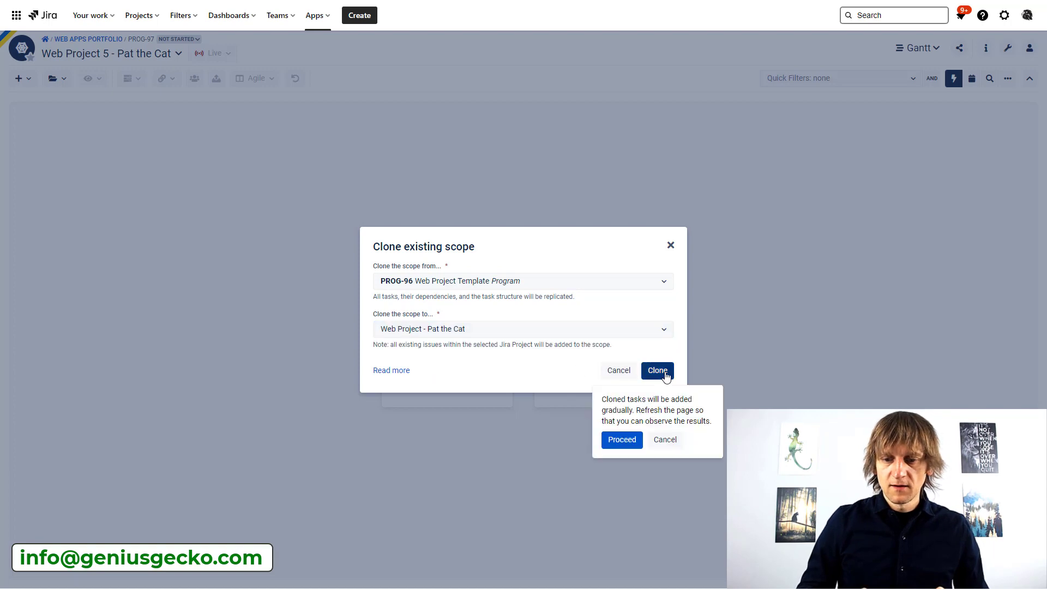
pyautogui.click(627, 436)
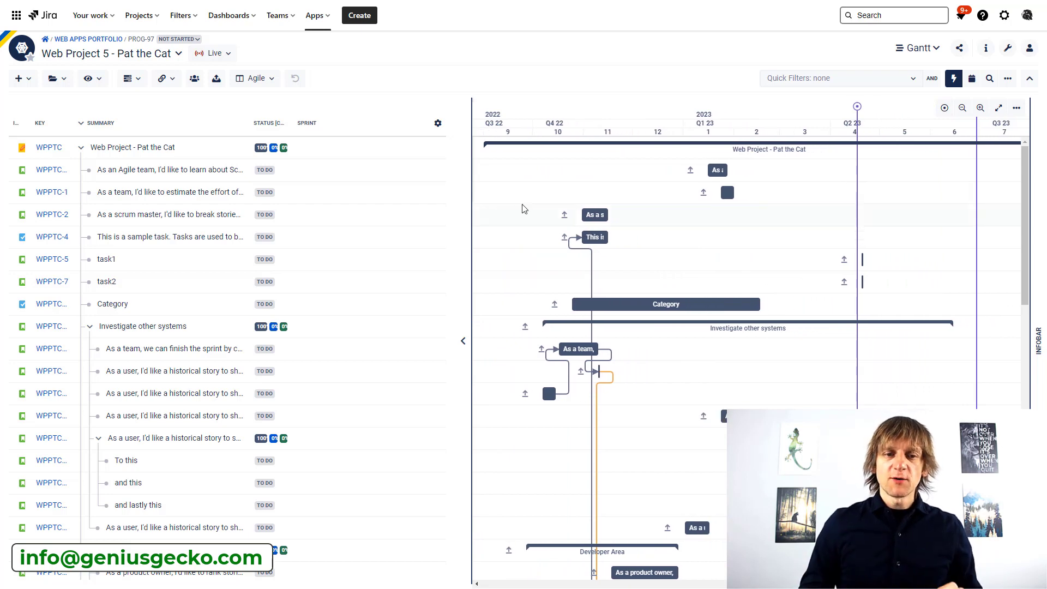
# Examine the cloned tasks, their hierarchy and their dependencies on the Gantt chart of Web Project 5 - Pat the Cat
pyautogui.scroll(-1, 192, 355)
pyautogui.scroll(-4, 192, 355)
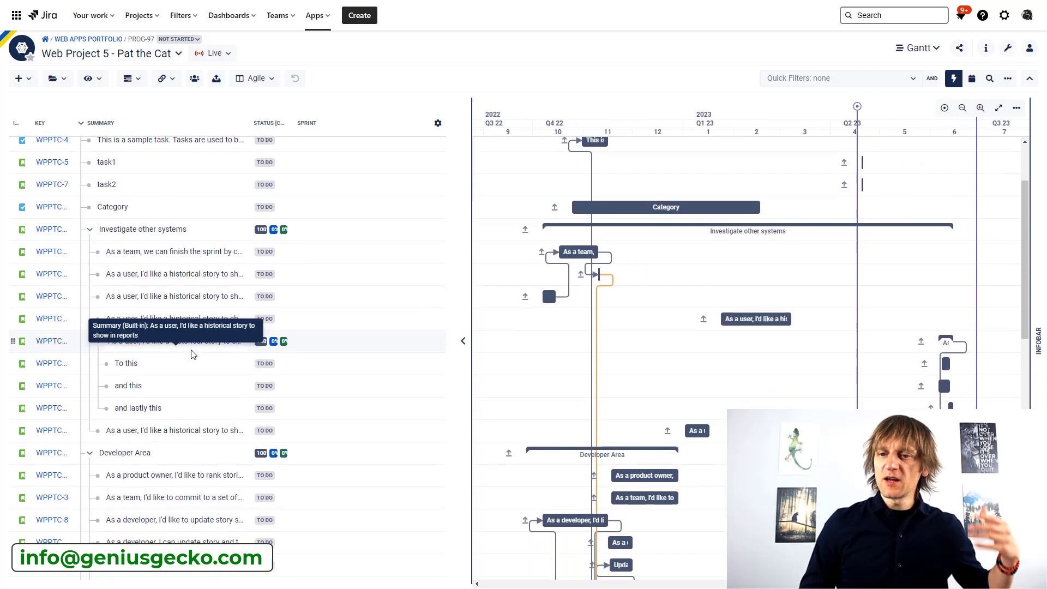
pyautogui.scroll(-2, 192, 354)
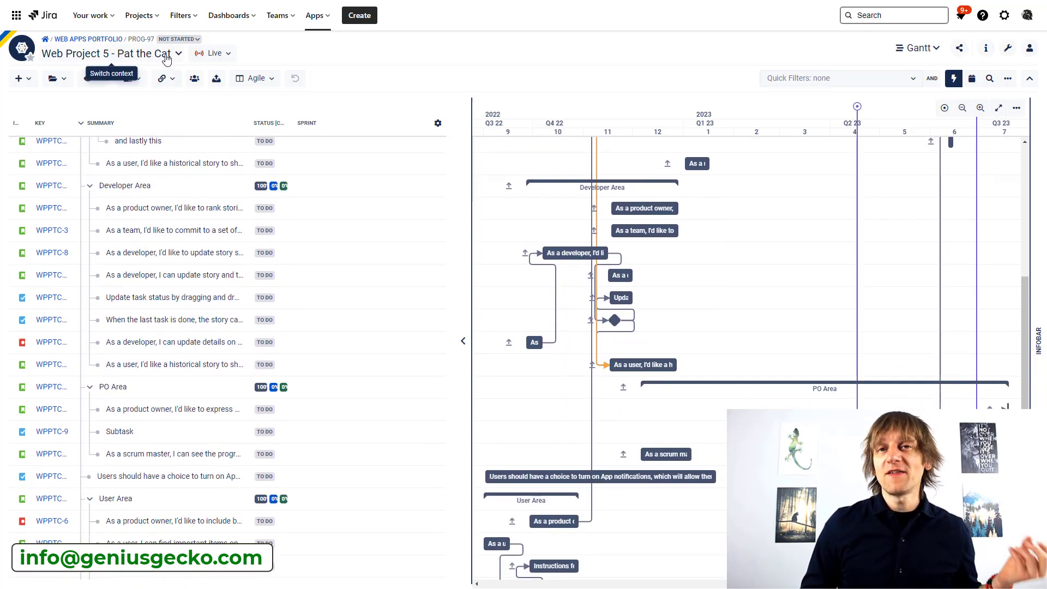
pyautogui.scroll(-1, 700, 414)
pyautogui.scroll(-3, 700, 414)
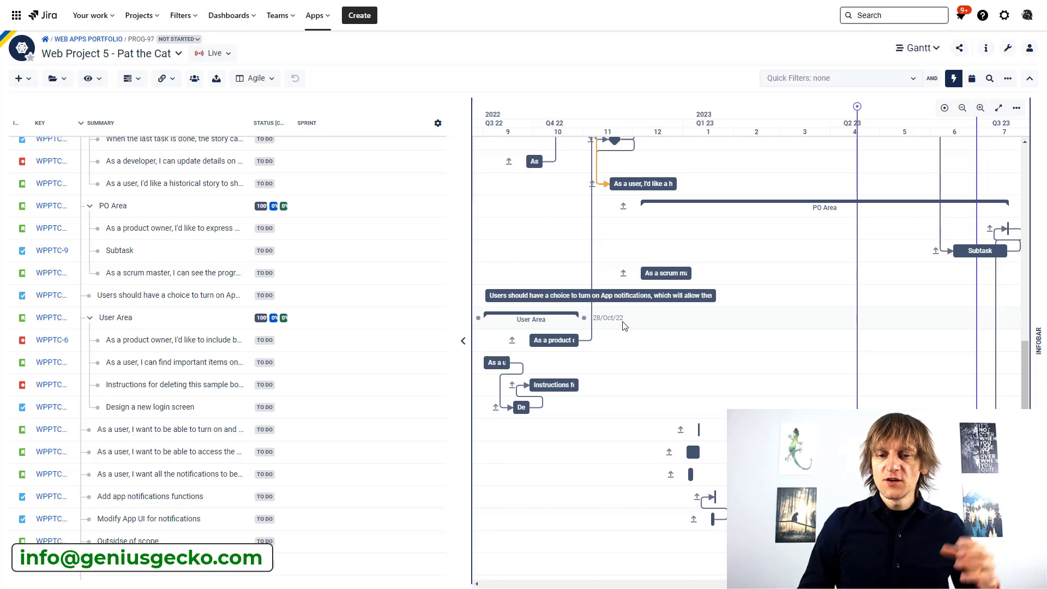
pyautogui.scroll(3, 624, 325)
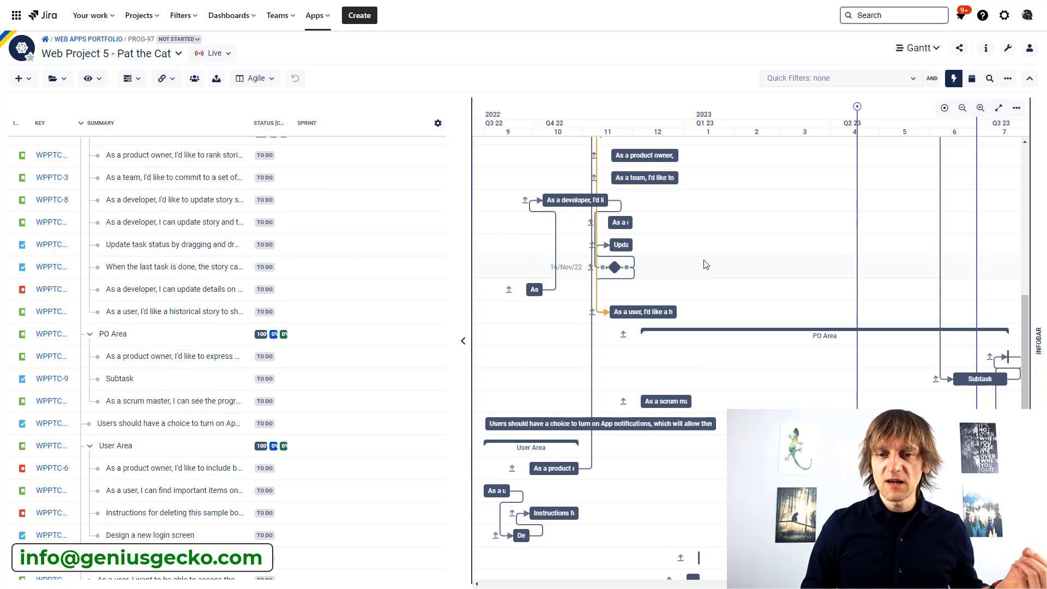
pyautogui.scroll(5, 706, 265)
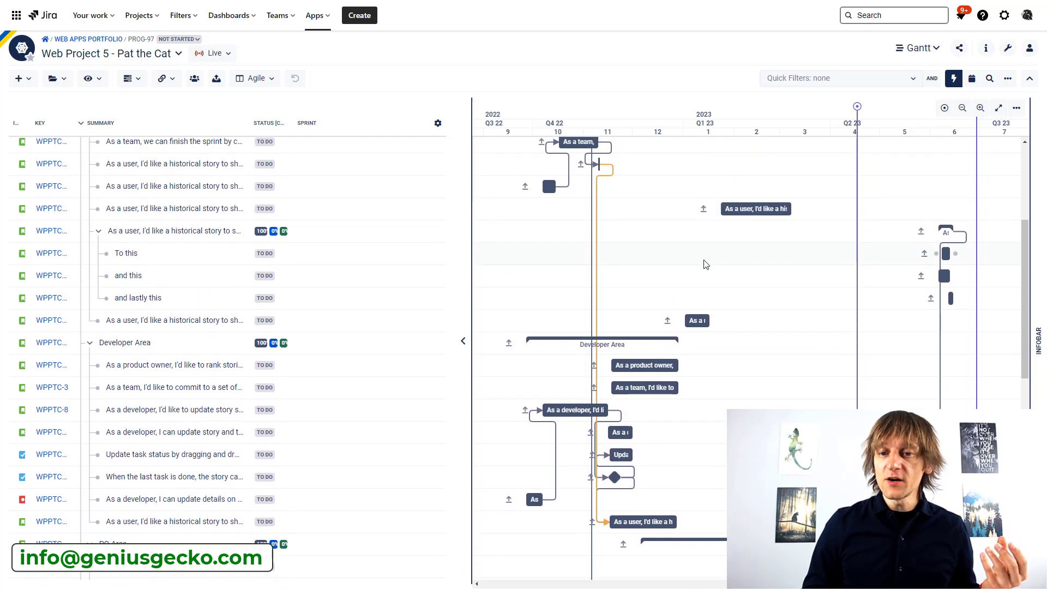
pyautogui.scroll(3, 706, 264)
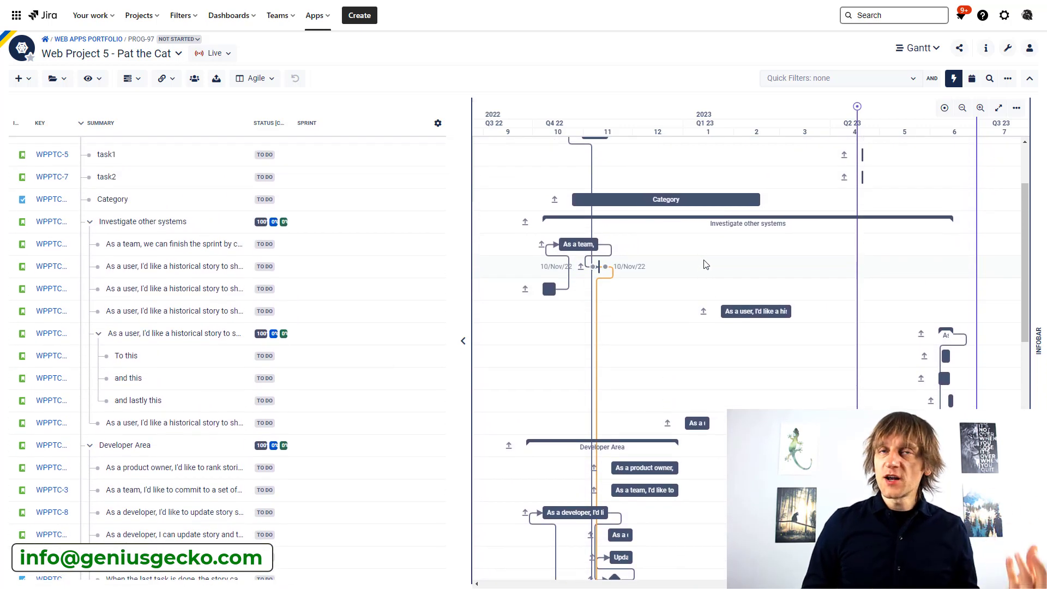
# Switch the Gantt task list to the Time tracking column view and review the tasks' original estimates
pyautogui.click(255, 78)
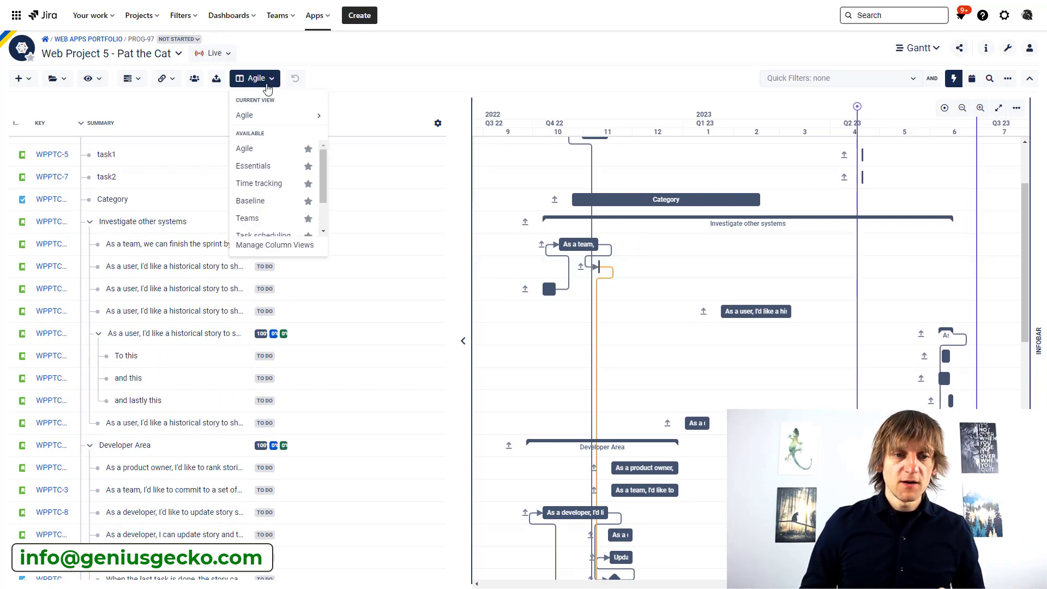
pyautogui.click(262, 184)
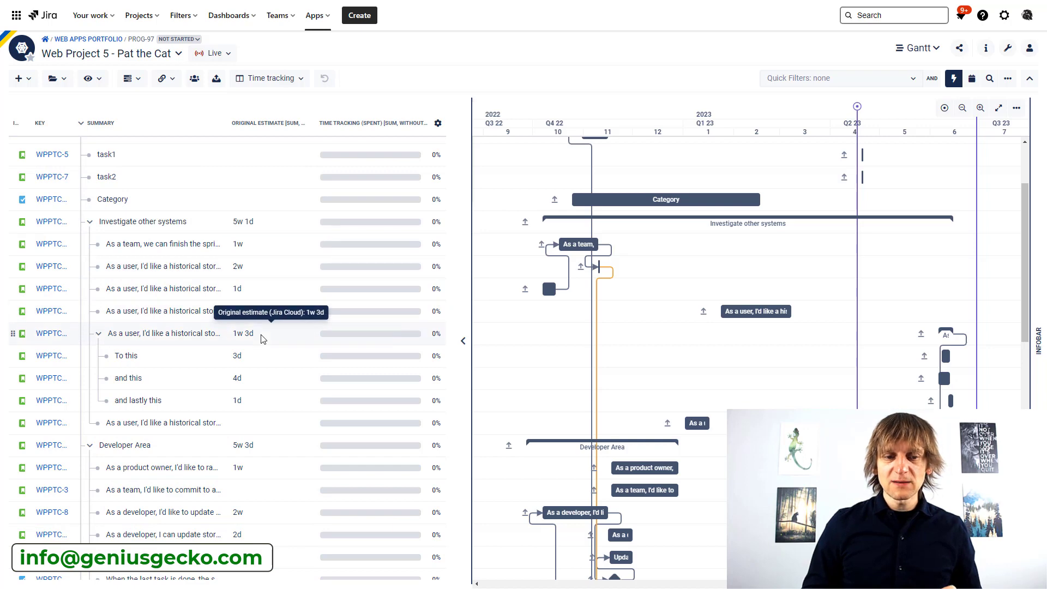
pyautogui.scroll(-2, 263, 338)
pyautogui.scroll(-2, 263, 339)
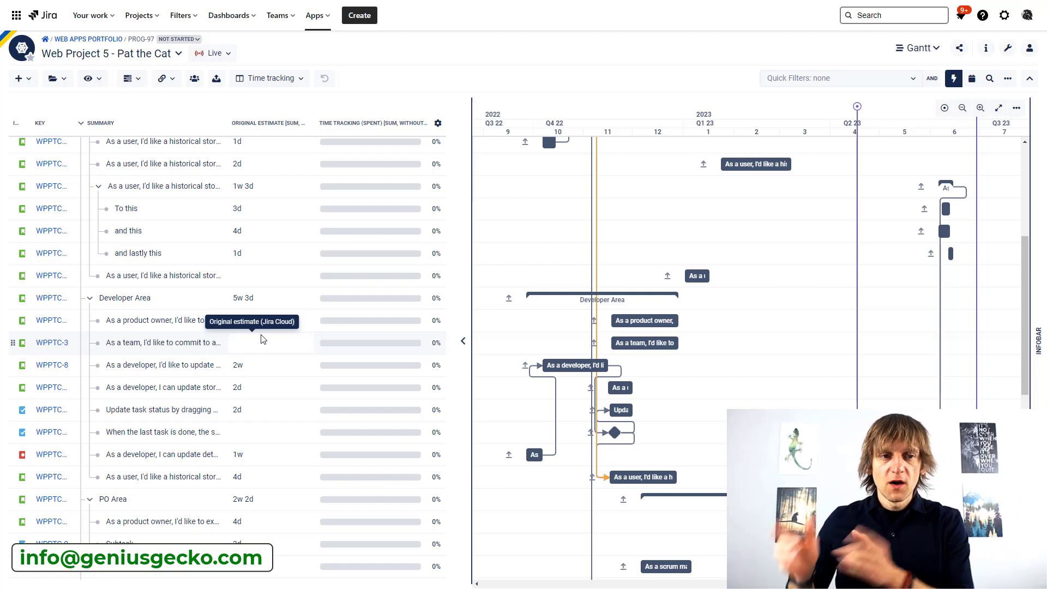
# Open the Jira Discovery Demo project and bring up the delivery details of the Pat the Cat idea
pyautogui.click(141, 22)
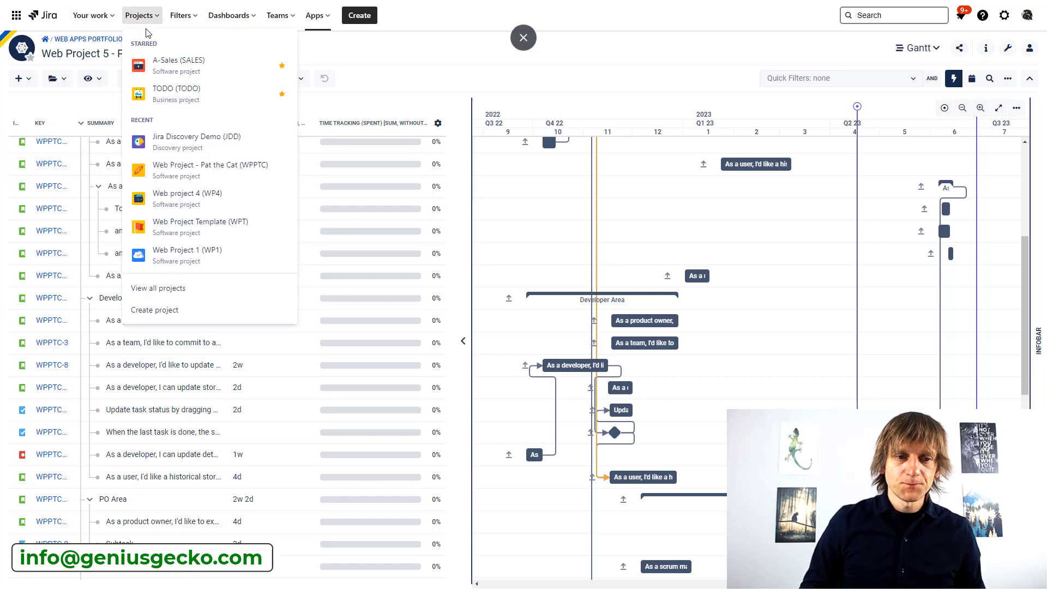
pyautogui.click(199, 141)
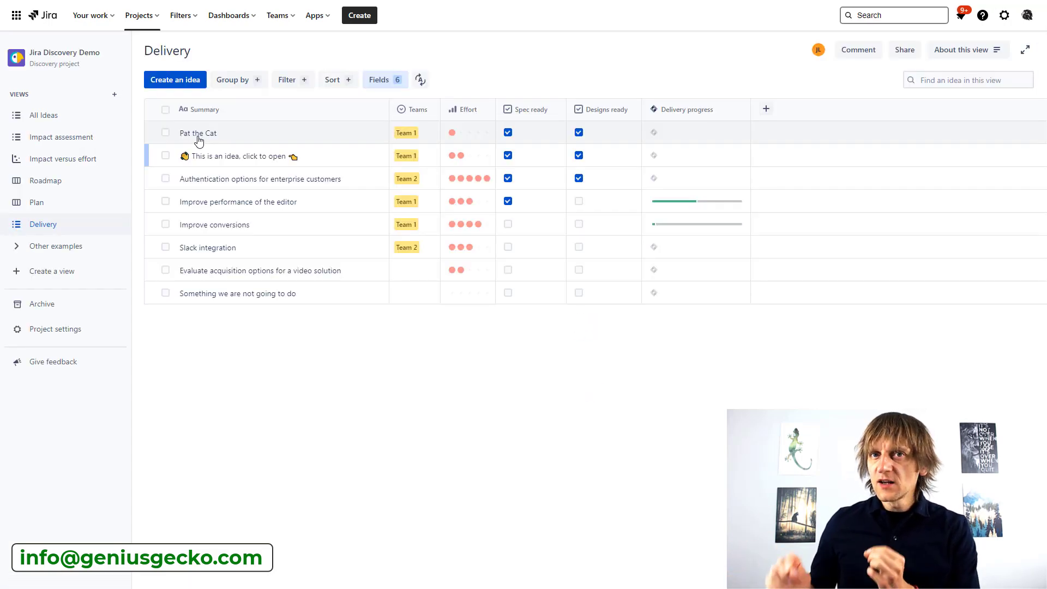
pyautogui.moveTo(690, 139)
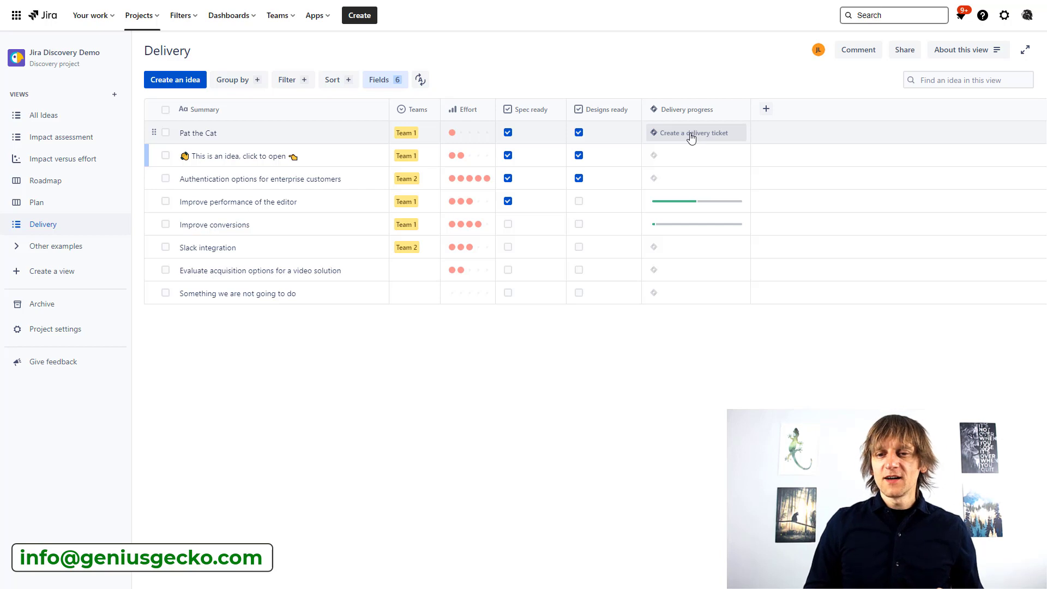
pyautogui.click(692, 136)
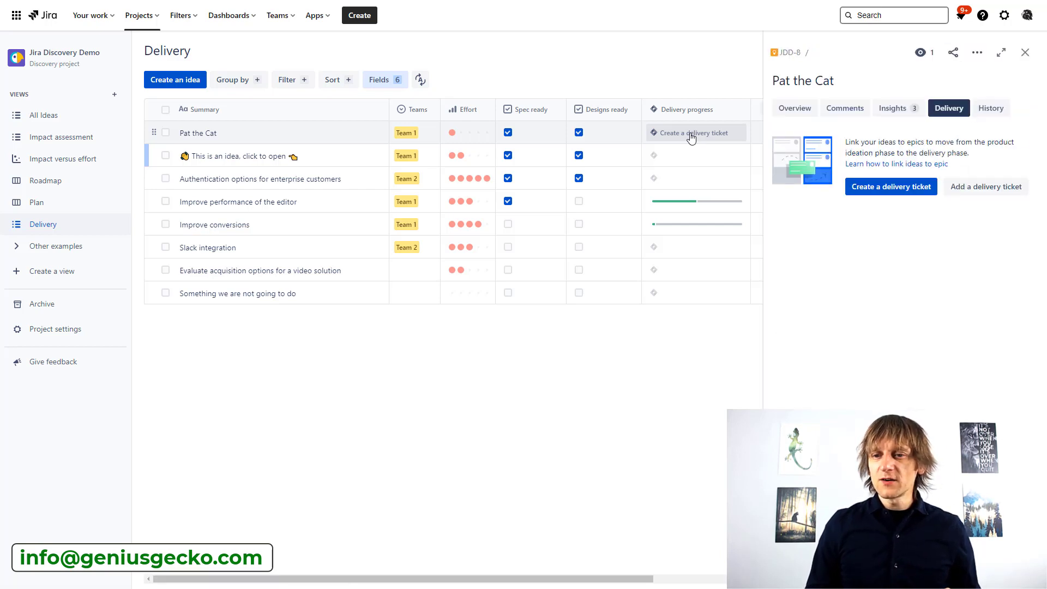
# Create an Epic delivery ticket named "Pat the Cat aggregation epic" in the project Web Project - Pat the Cat
pyautogui.click(891, 188)
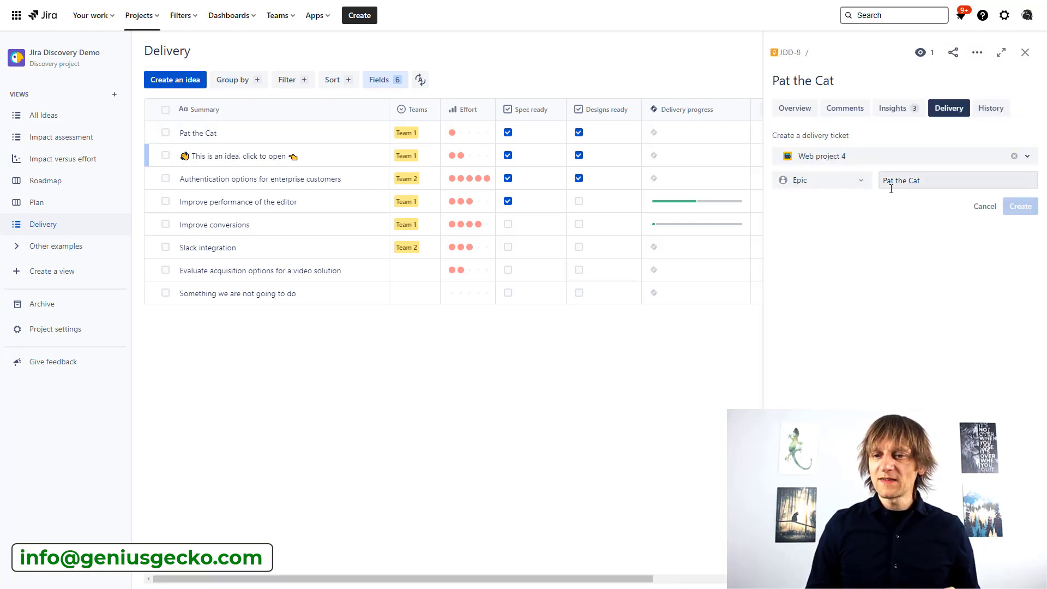
pyautogui.click(851, 160)
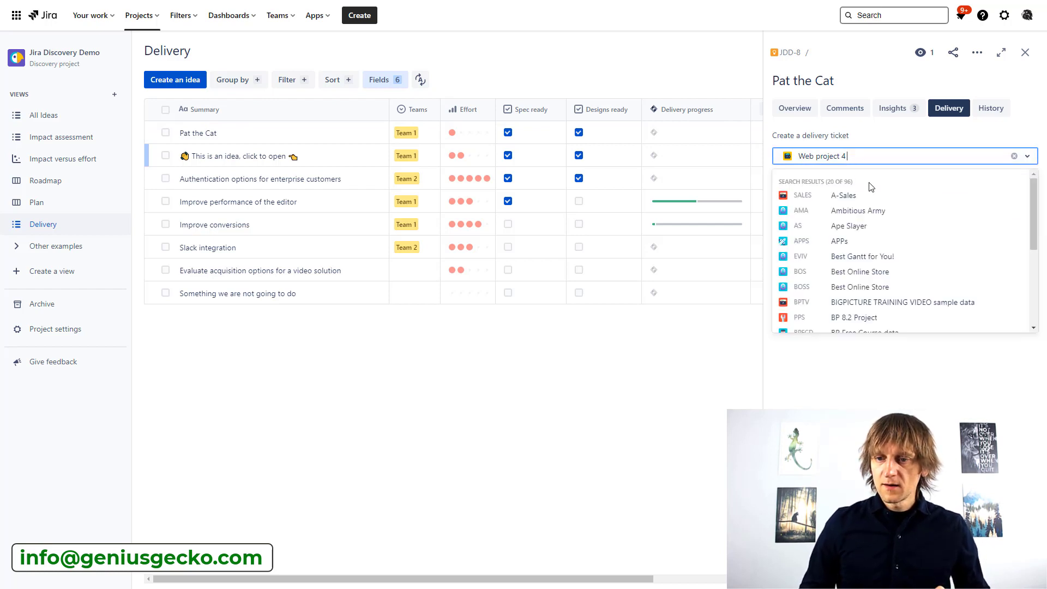
pyautogui.scroll(-2, 853, 243)
pyautogui.scroll(2, 853, 244)
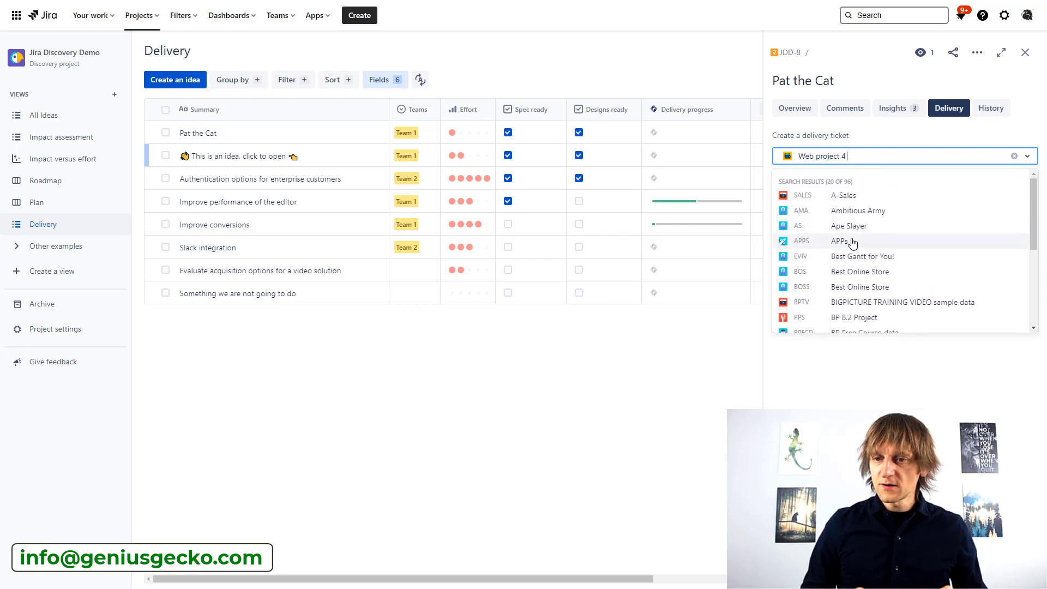
pyautogui.write('pat the')
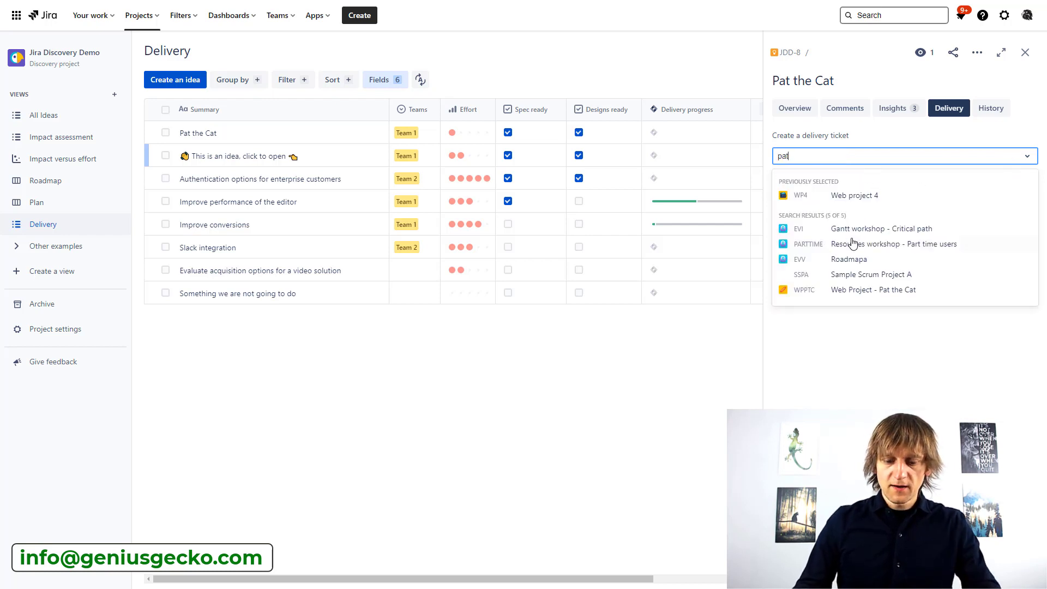
pyautogui.click(857, 234)
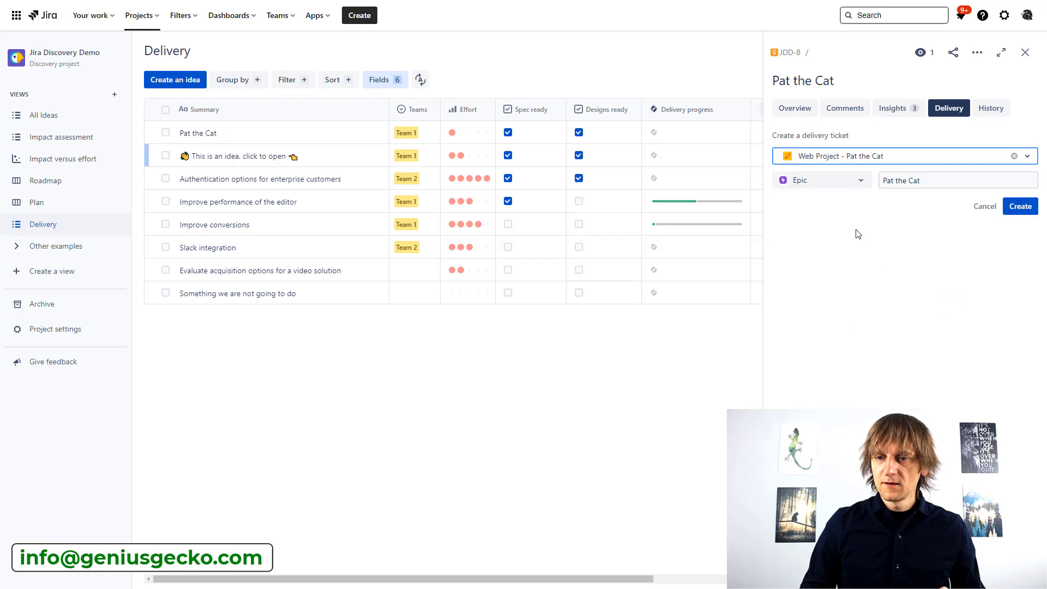
pyautogui.click(932, 183)
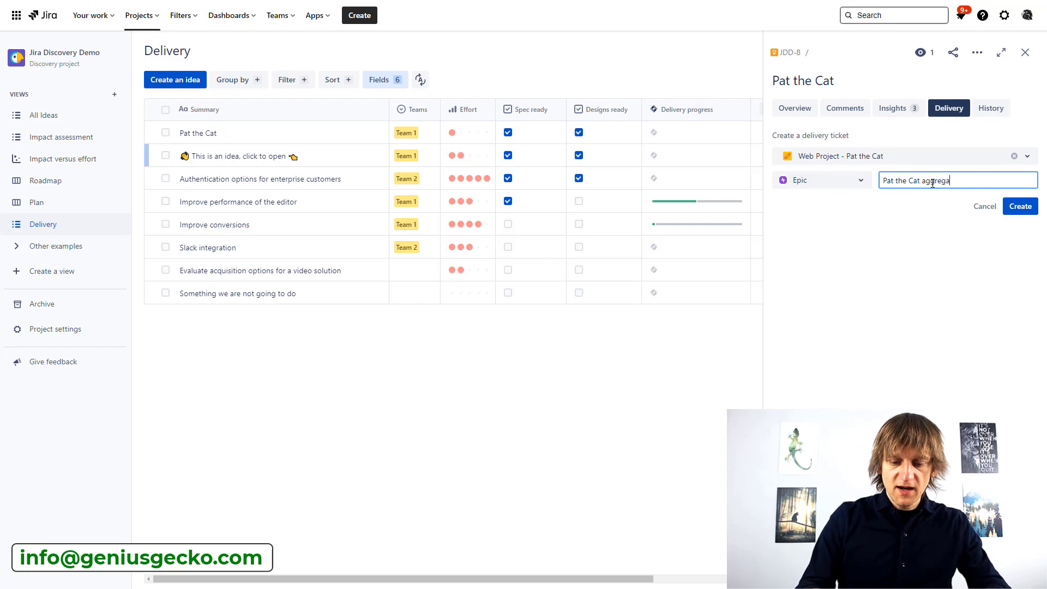
pyautogui.write('aggregation epic')
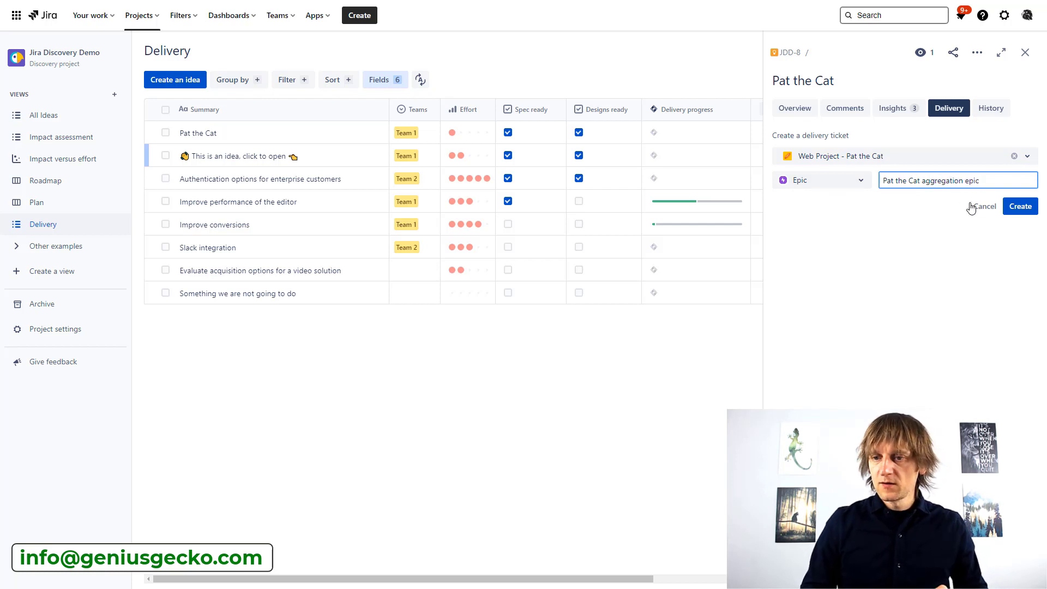
pyautogui.click(1016, 208)
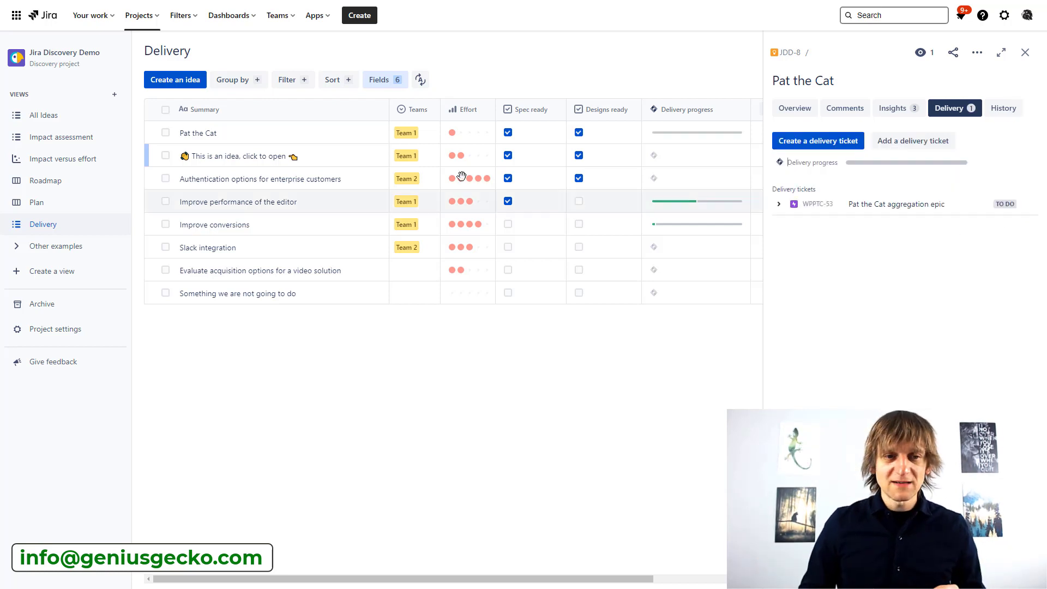
# Switch to BigPicture, search for "pat the cat" and open Web Project 5 - Pat the Cat
pyautogui.click(315, 15)
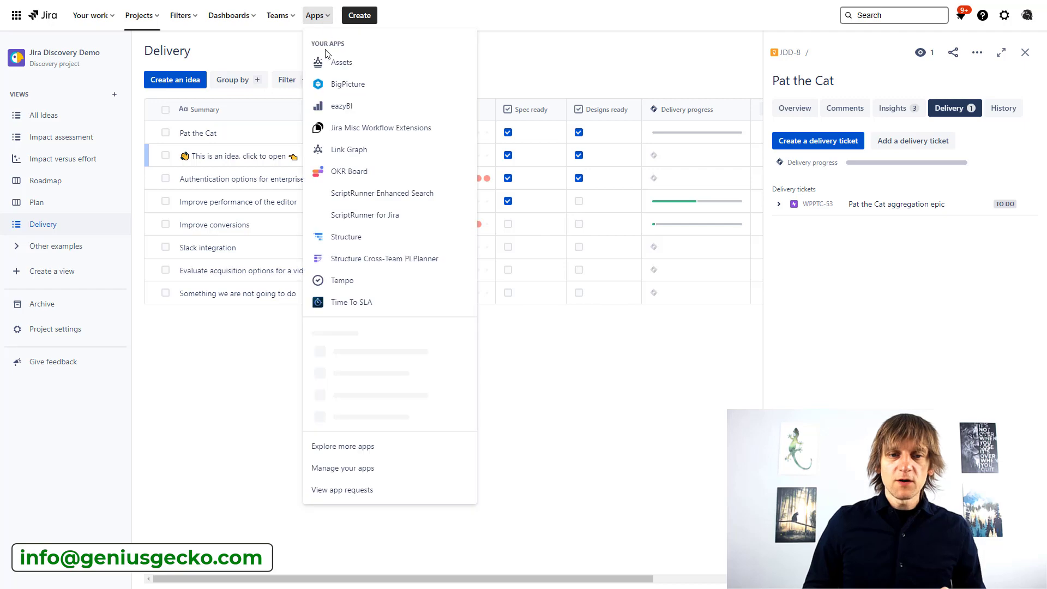
pyautogui.click(355, 90)
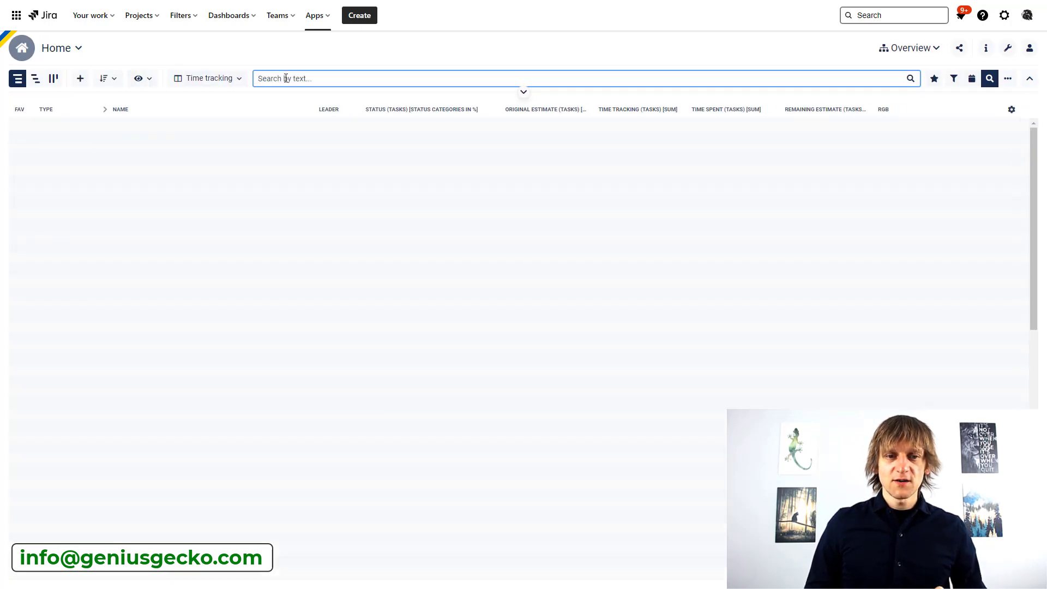
pyautogui.write('pat the cat')
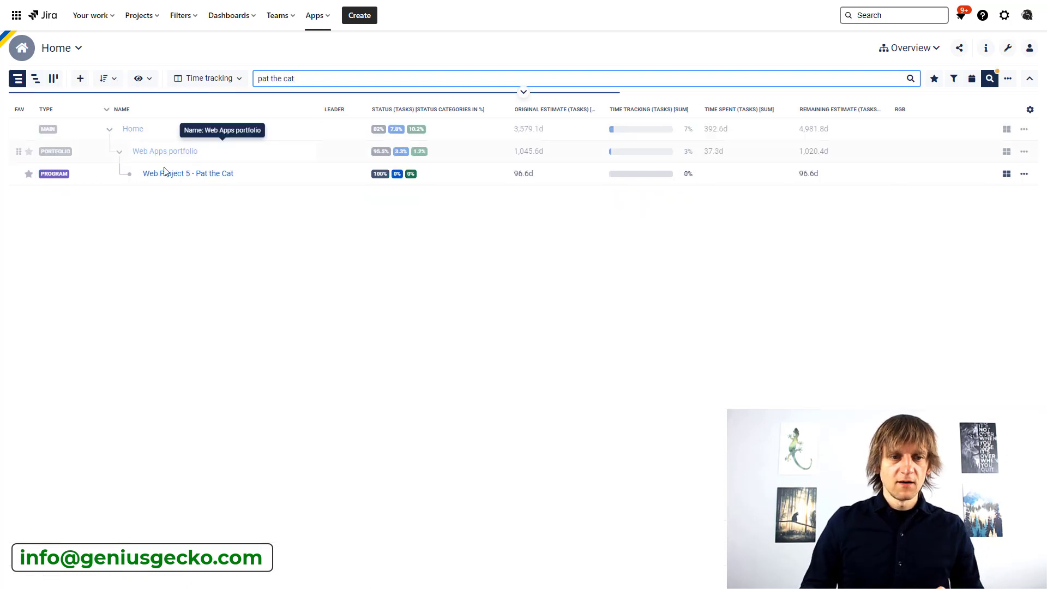
pyautogui.click(186, 175)
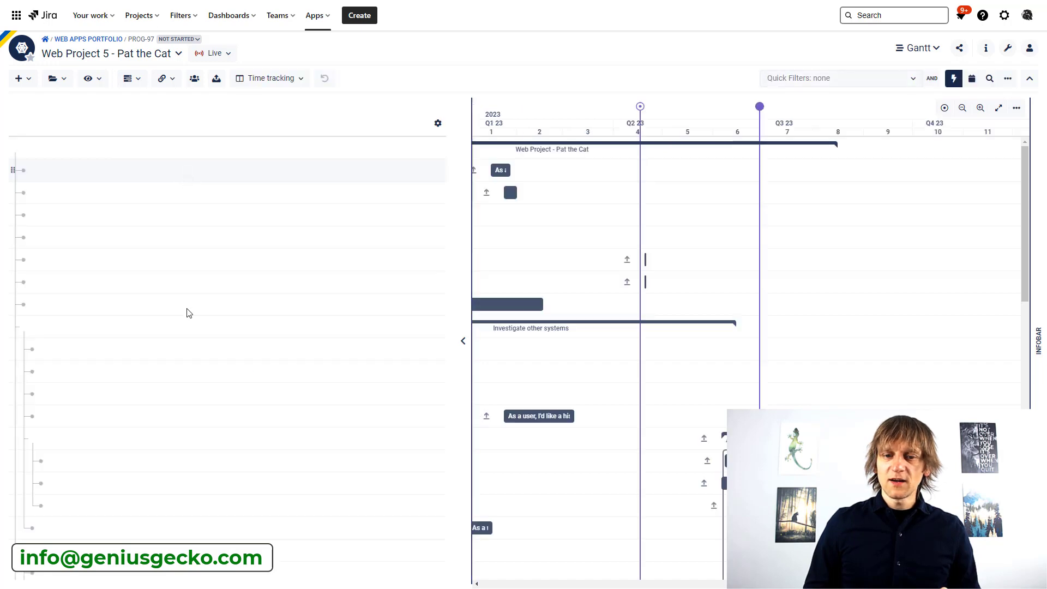
# Move the Pat the Cat aggregation epic from the end of the task list to the first place under Web Project - Pat the Cat
pyautogui.scroll(-15, 199, 374)
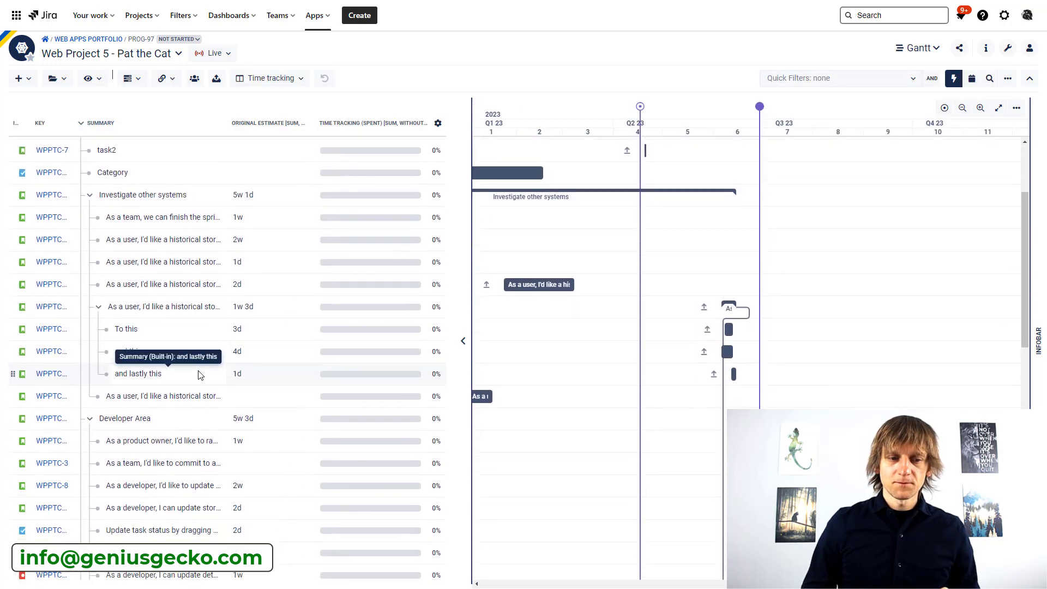
pyautogui.scroll(-3, 199, 375)
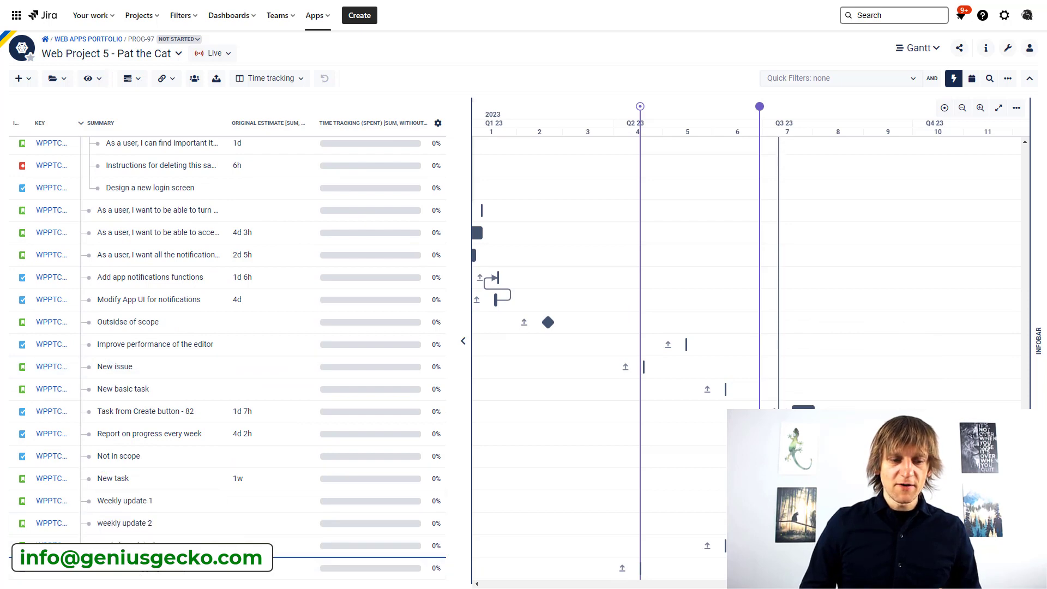
pyautogui.moveTo(12, 570); pyautogui.dragTo(79, 172)
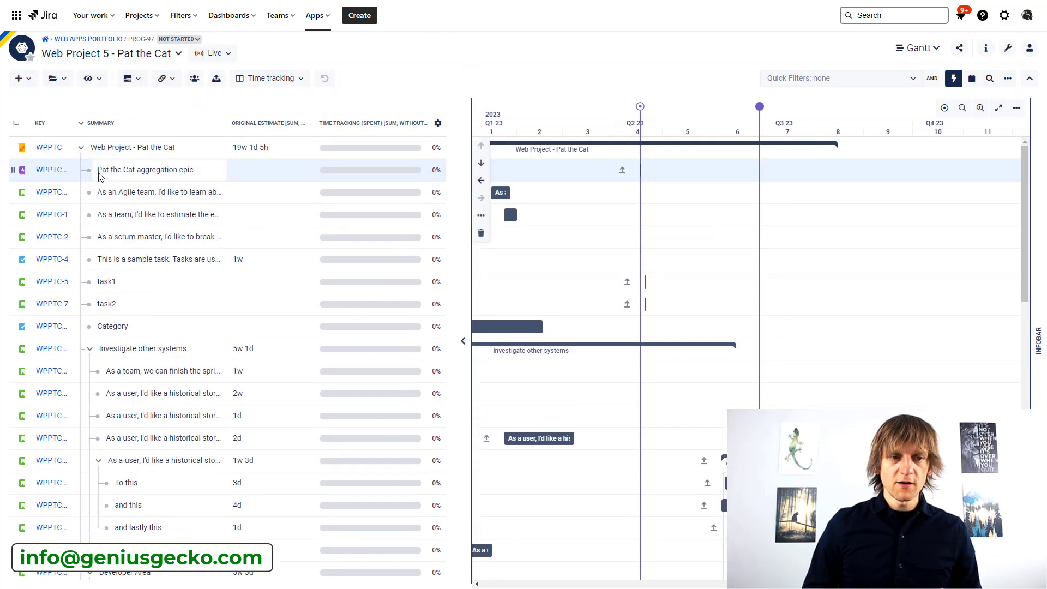
# Collapse the task groups, select every task below the Pat the Cat aggregation epic and nest them all under that epic
pyautogui.click(82, 126)
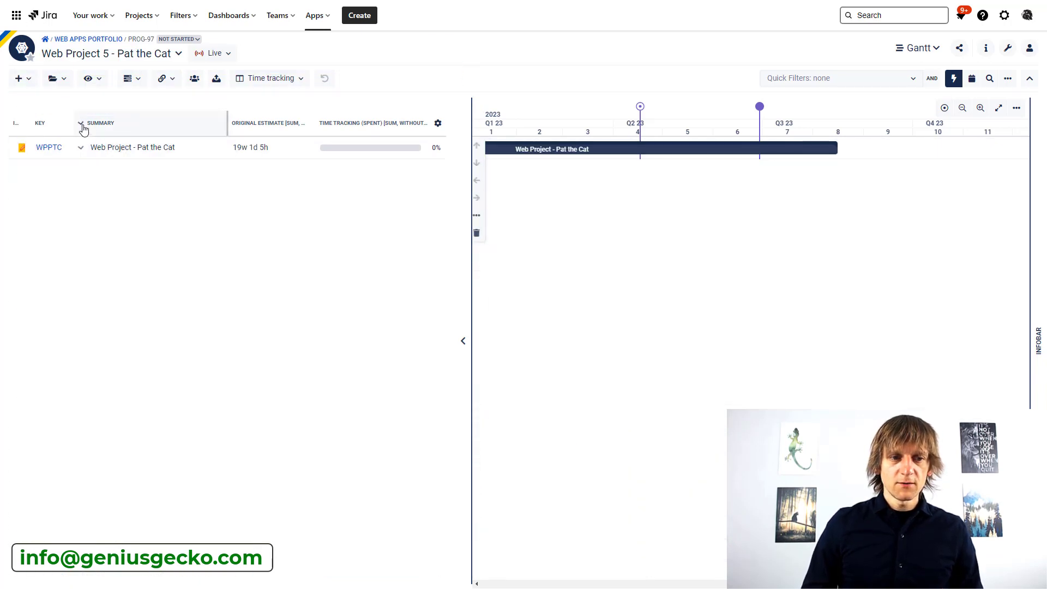
pyautogui.click(81, 150)
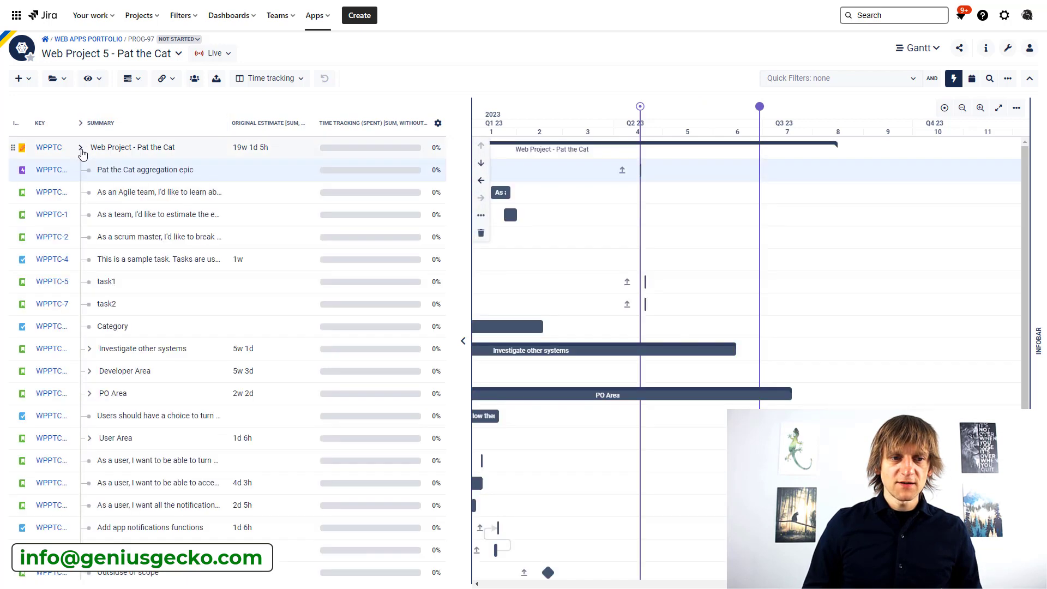
pyautogui.click(66, 200)
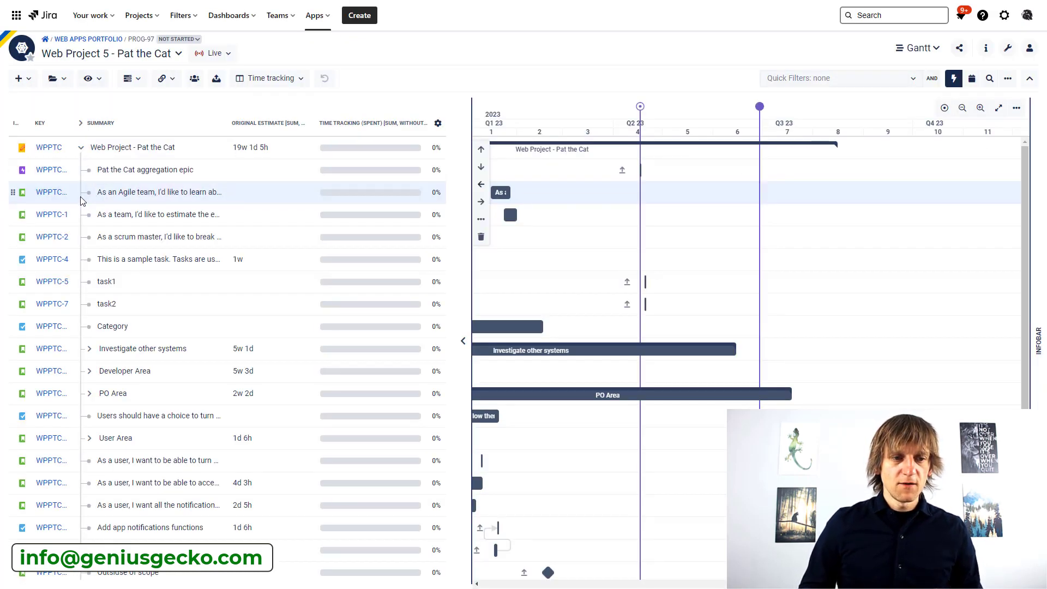
pyautogui.moveTo(81, 197); pyautogui.dragTo(90, 296)
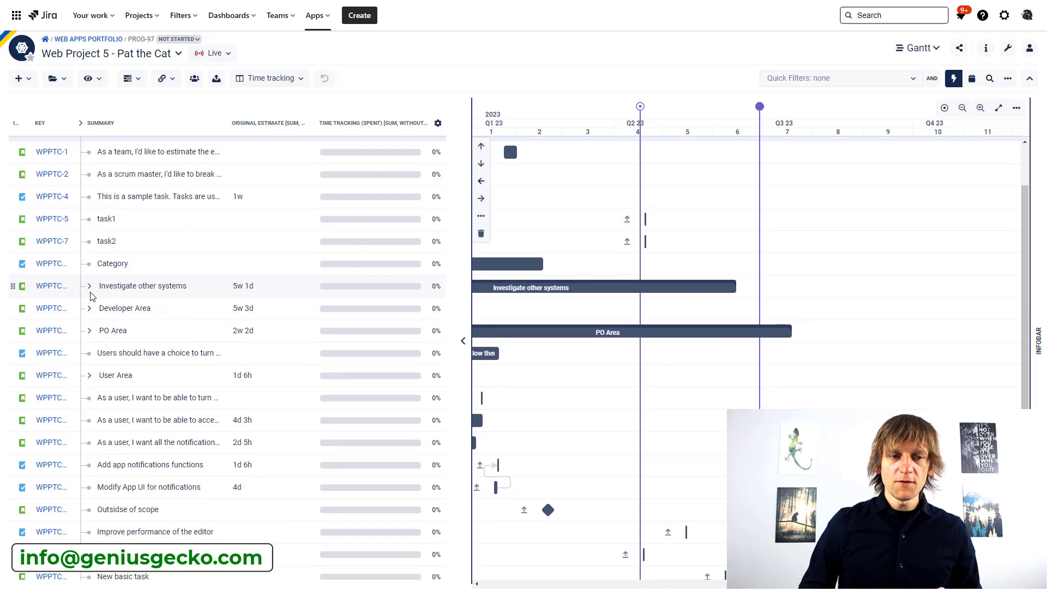
pyautogui.scroll(-3, 91, 296)
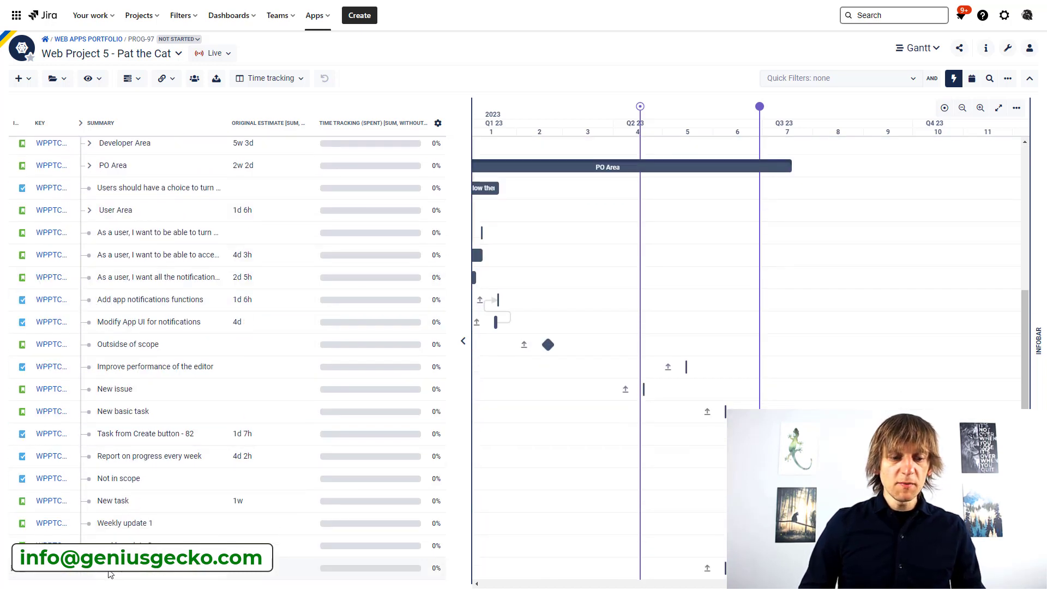
pyautogui.hotkey('ctrl', 'a')
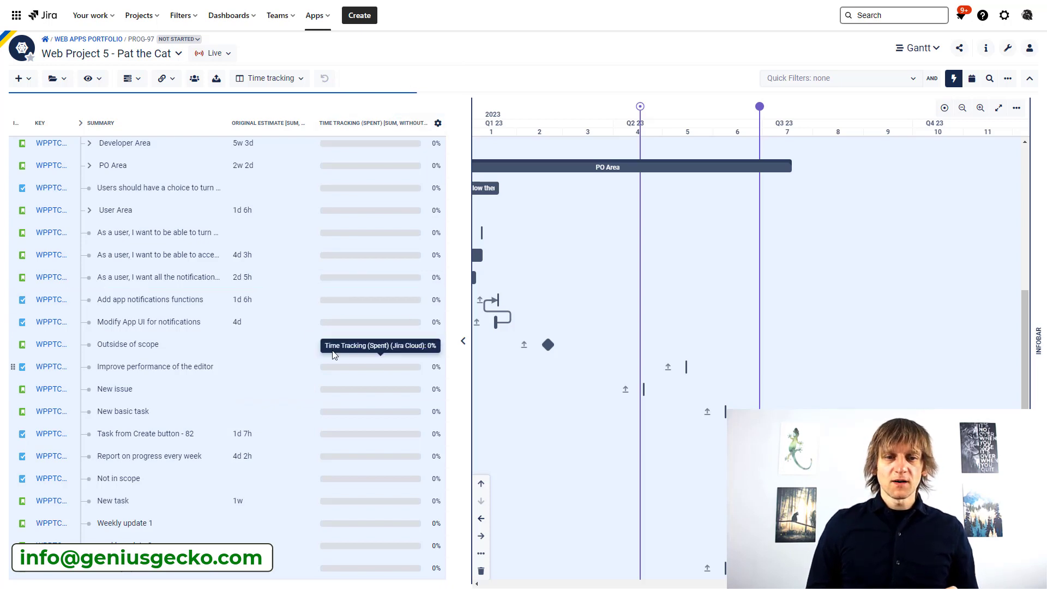
pyautogui.scroll(4, 294, 322)
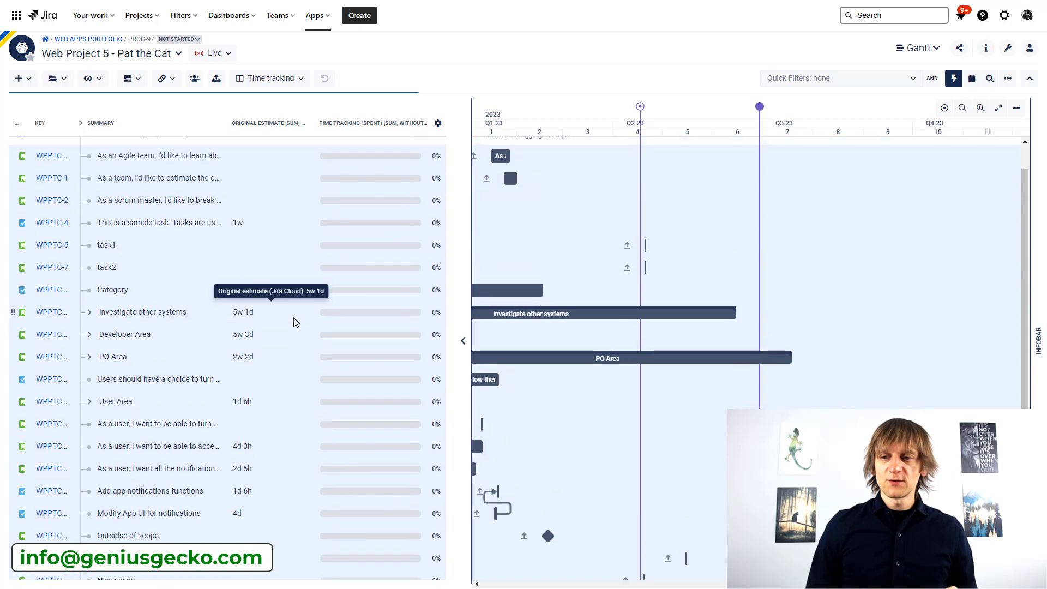
pyautogui.scroll(1, 295, 322)
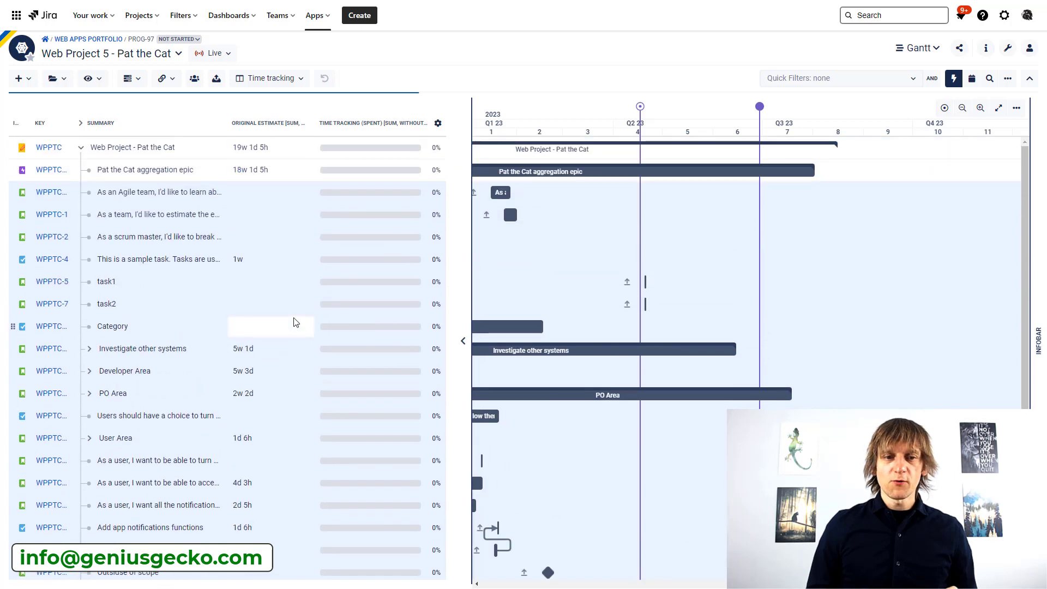
# Collapse and re-expand the Pat the Cat aggregation epic to check its nested tasks and aggregated original estimate
pyautogui.click(86, 173)
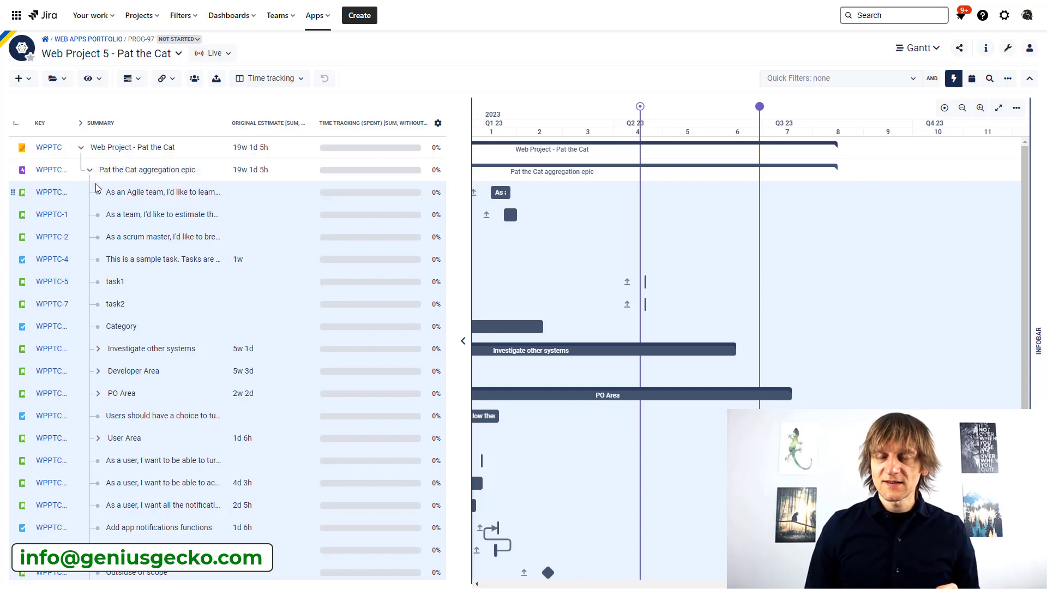
pyautogui.click(89, 173)
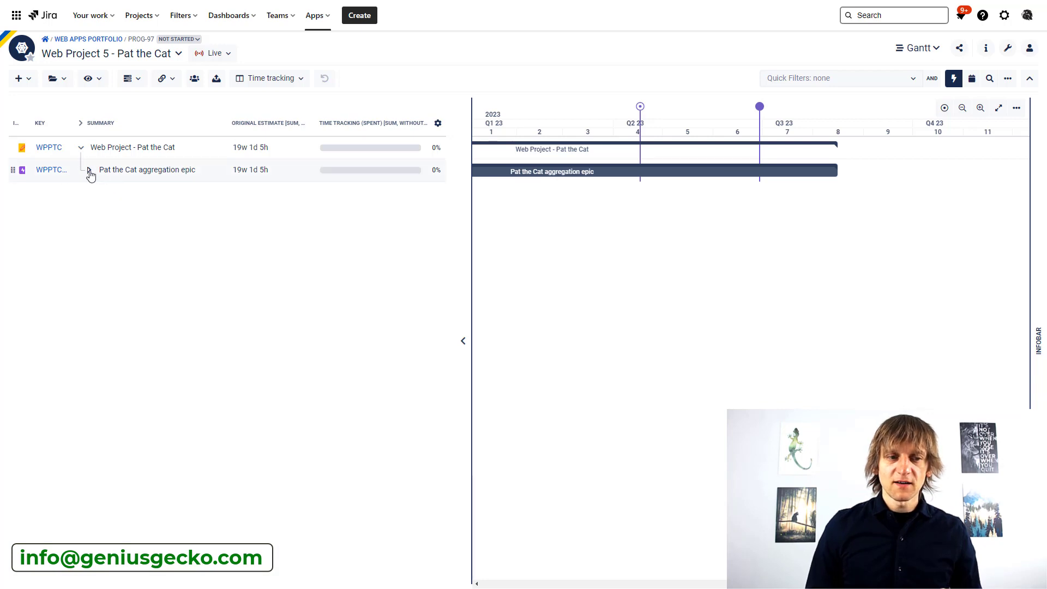
pyautogui.click(89, 173)
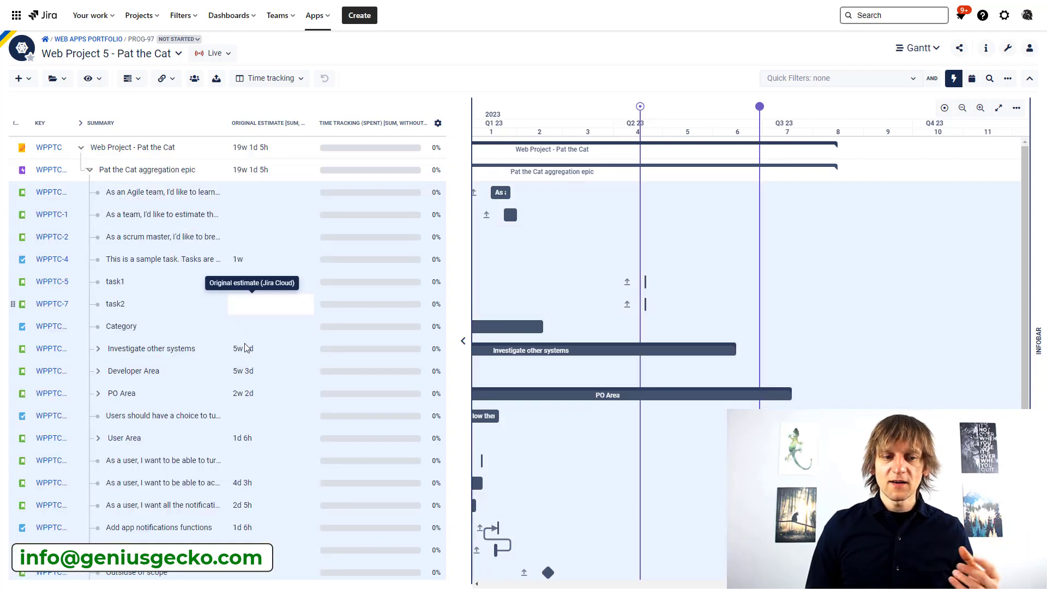
pyautogui.scroll(-1, 239, 402)
pyautogui.scroll(1, 240, 403)
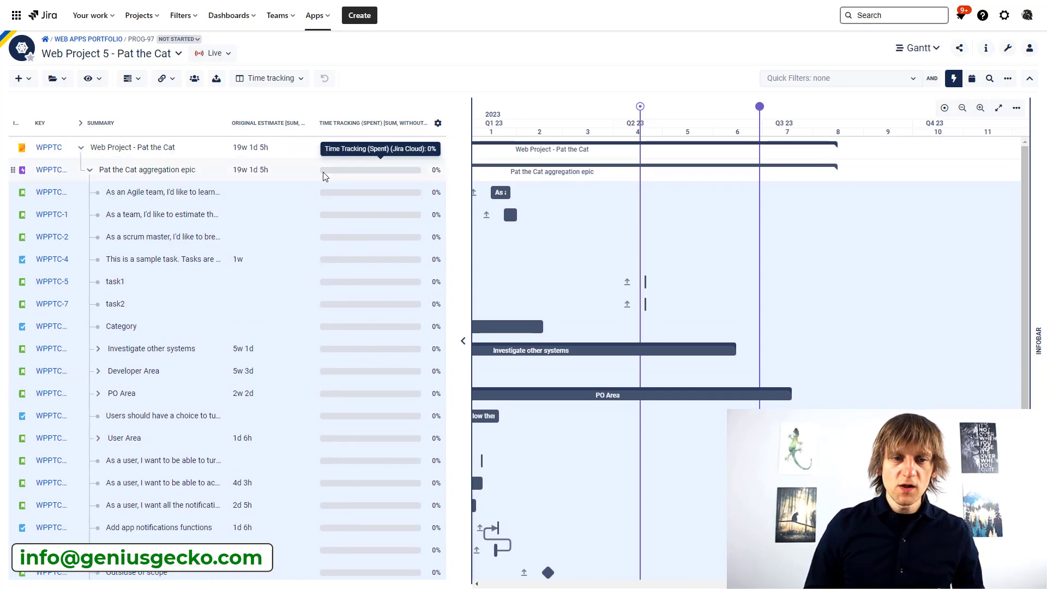
# Switch the Gantt task list to the Agile column view and set the status of the epic's first task to Done
pyautogui.click(288, 80)
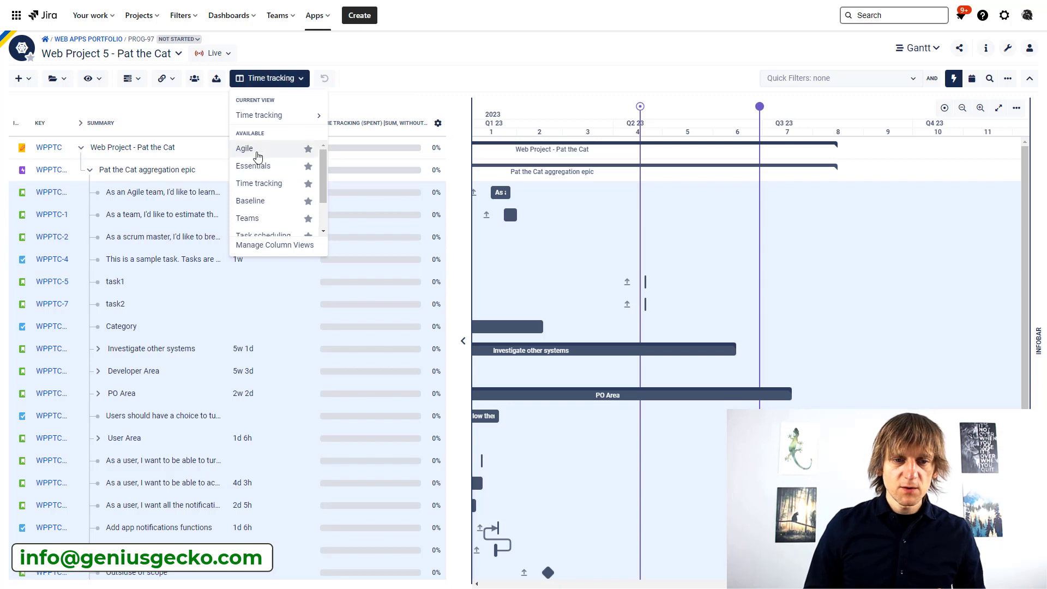
pyautogui.scroll(-2, 261, 207)
pyautogui.scroll(2, 262, 218)
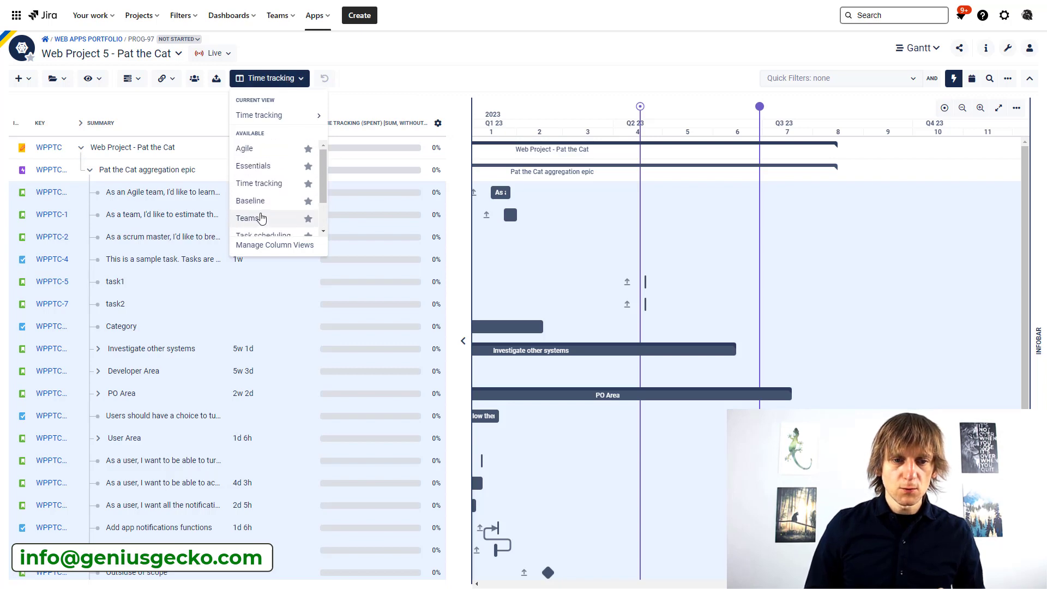
pyautogui.click(250, 148)
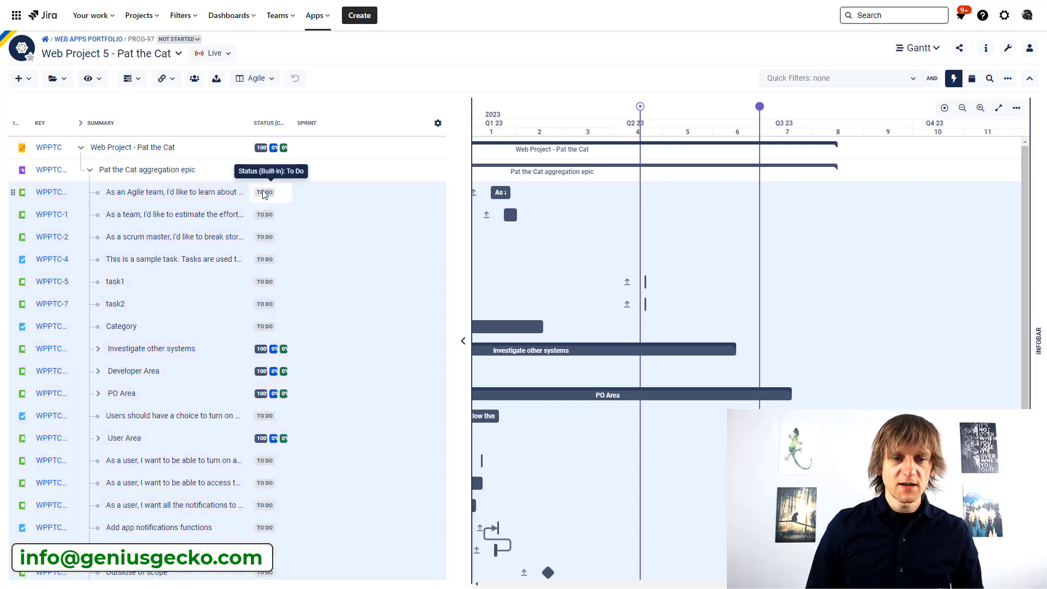
pyautogui.click(263, 194)
pyautogui.click(273, 248)
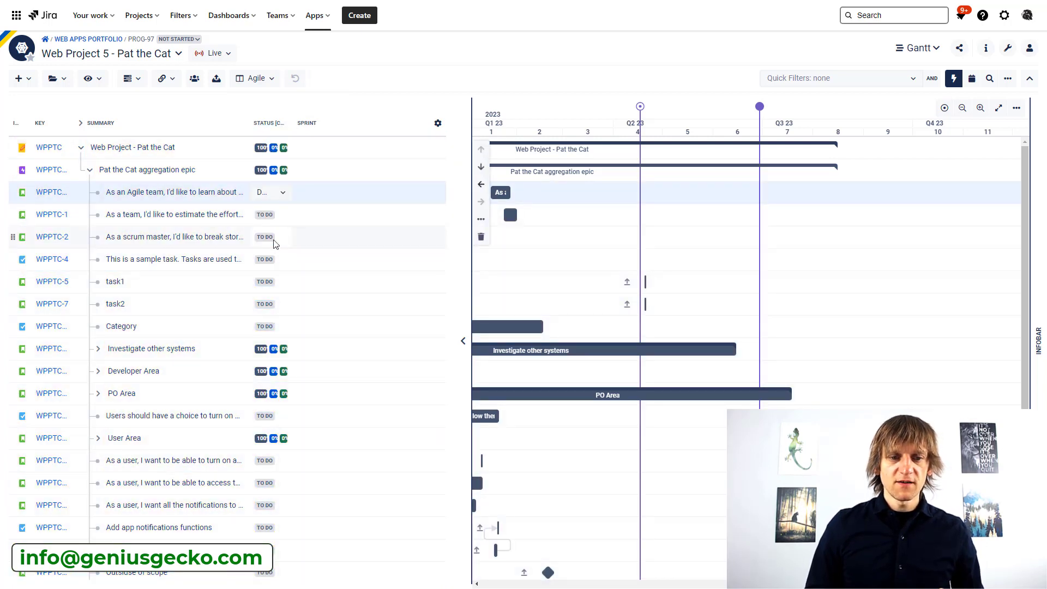
# Set the status of task WPPTC-1 and the Category task under the aggregation epic to Done
pyautogui.click(269, 217)
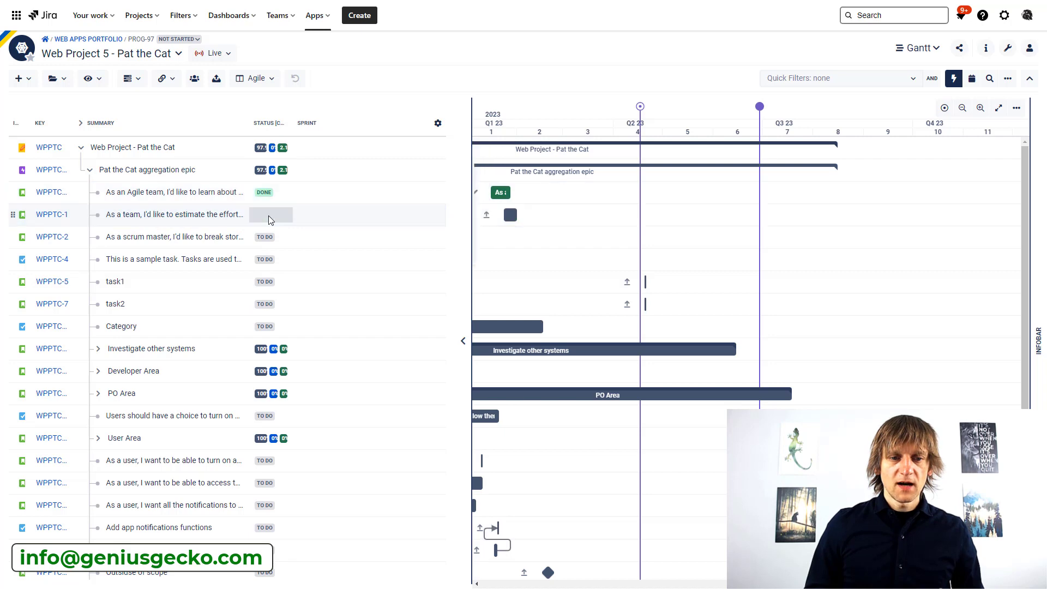
pyautogui.click(271, 267)
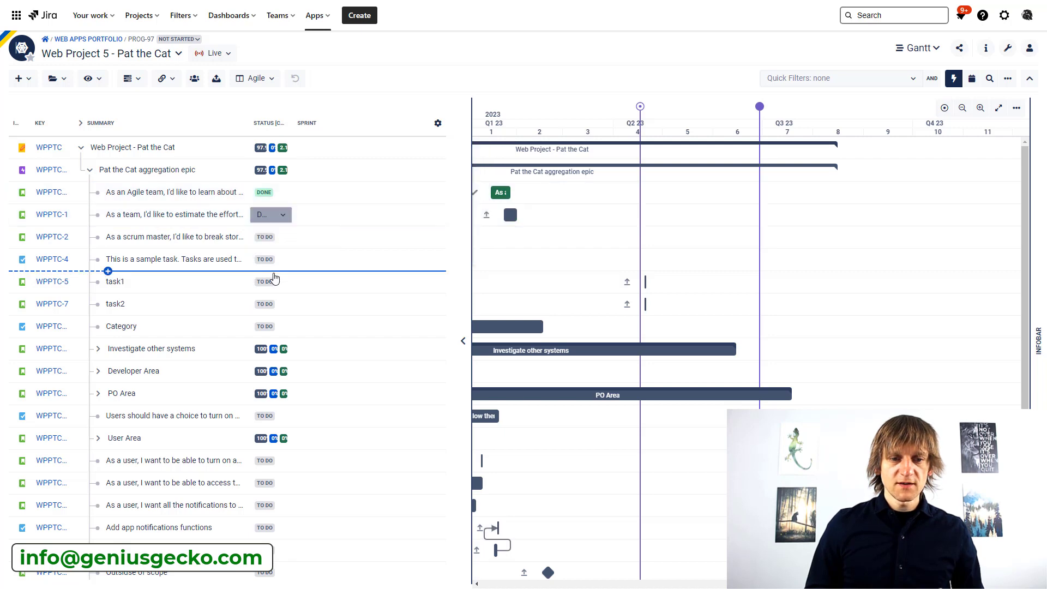
pyautogui.click(266, 326)
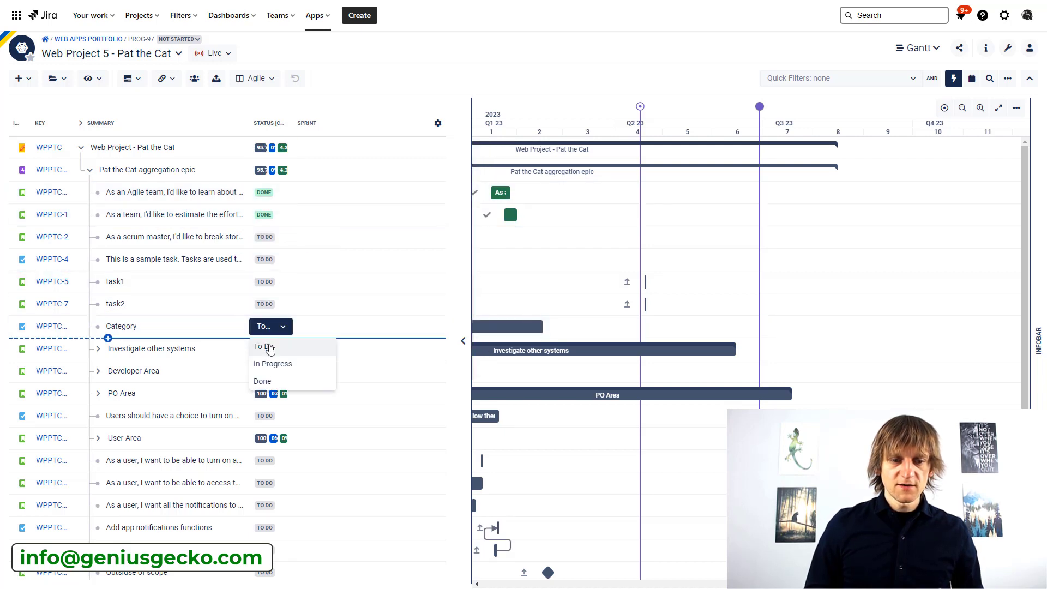
pyautogui.click(276, 381)
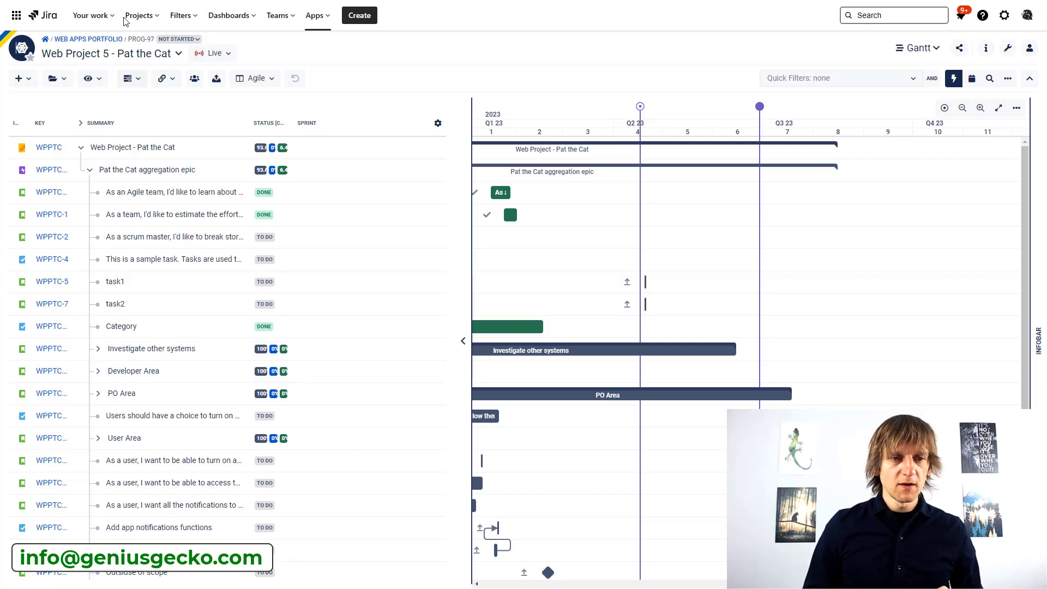
# Open the Jira Discovery Demo project and check the delivery progress of the Pat the Cat idea
pyautogui.click(140, 16)
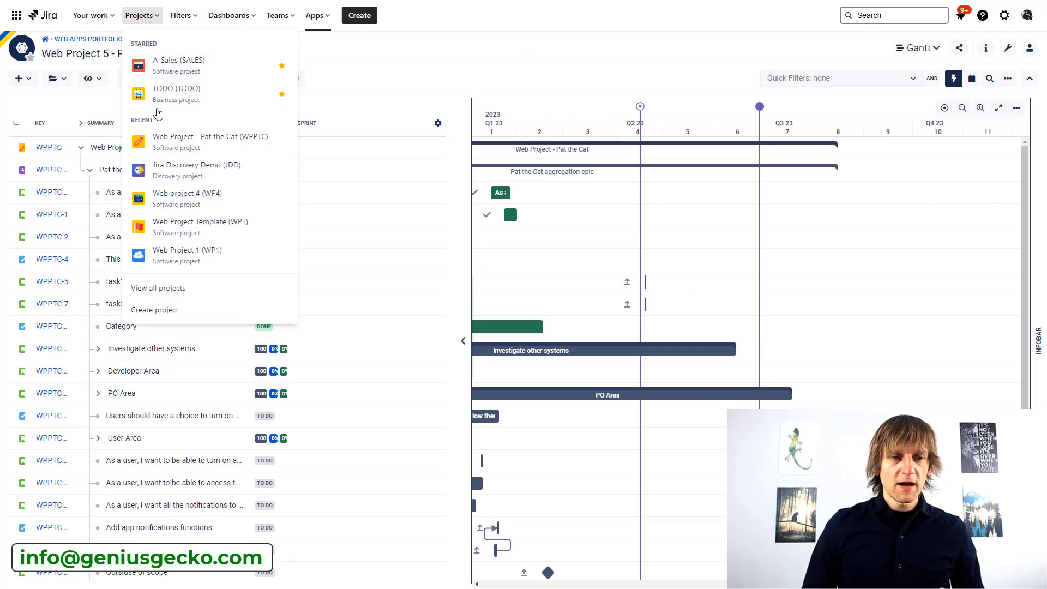
pyautogui.click(180, 166)
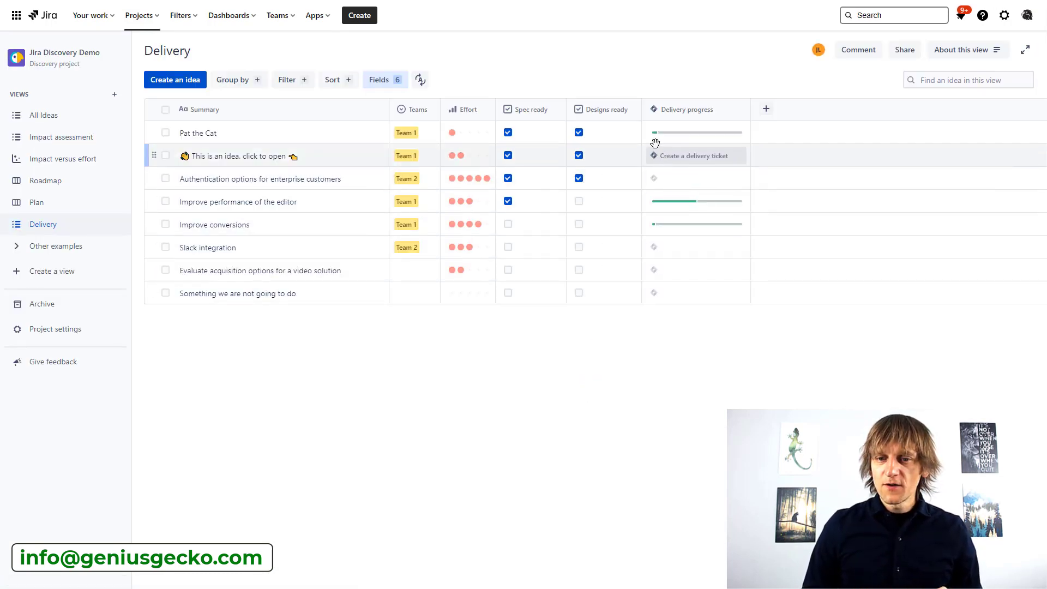
pyautogui.moveTo(656, 138)
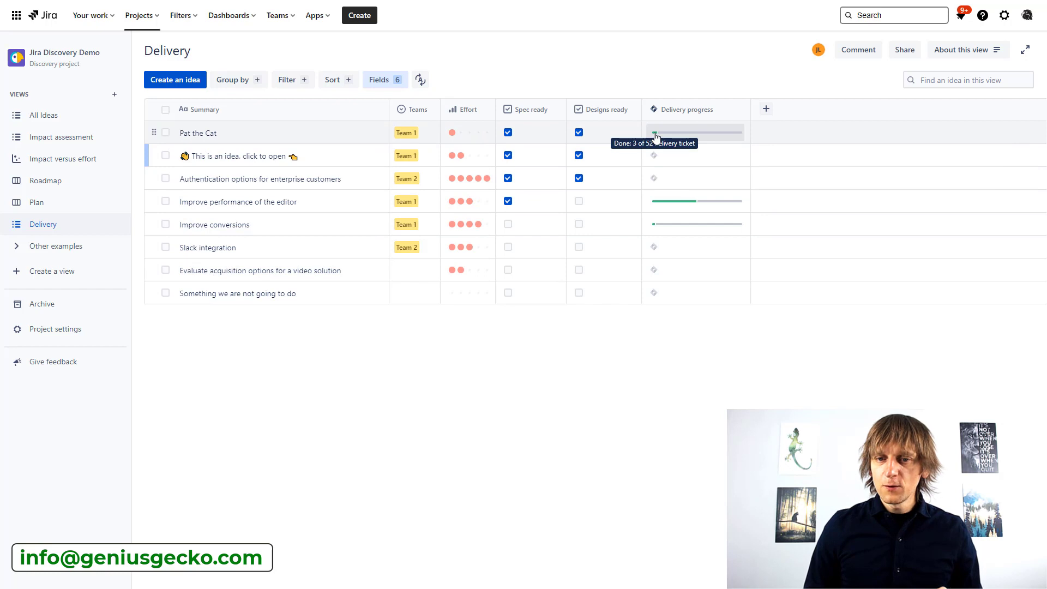